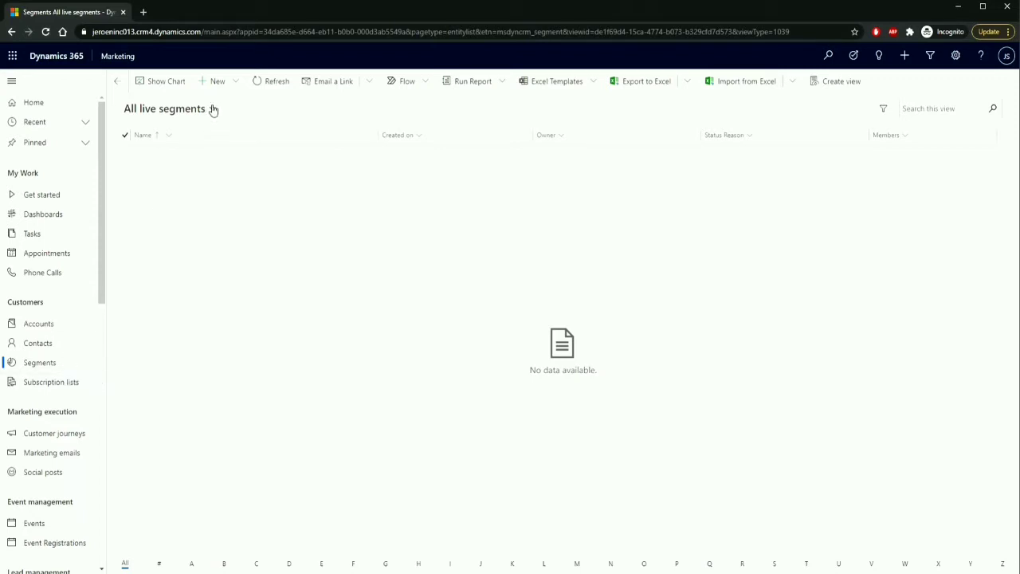
Create a new dynamic segment from the "Attended an event" template.
click(239, 82)
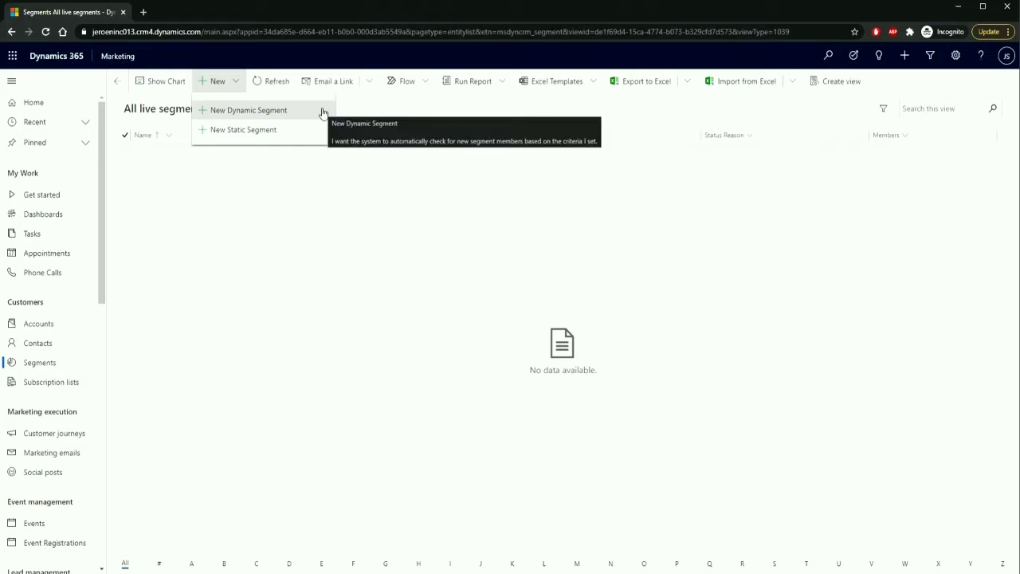
click(322, 112)
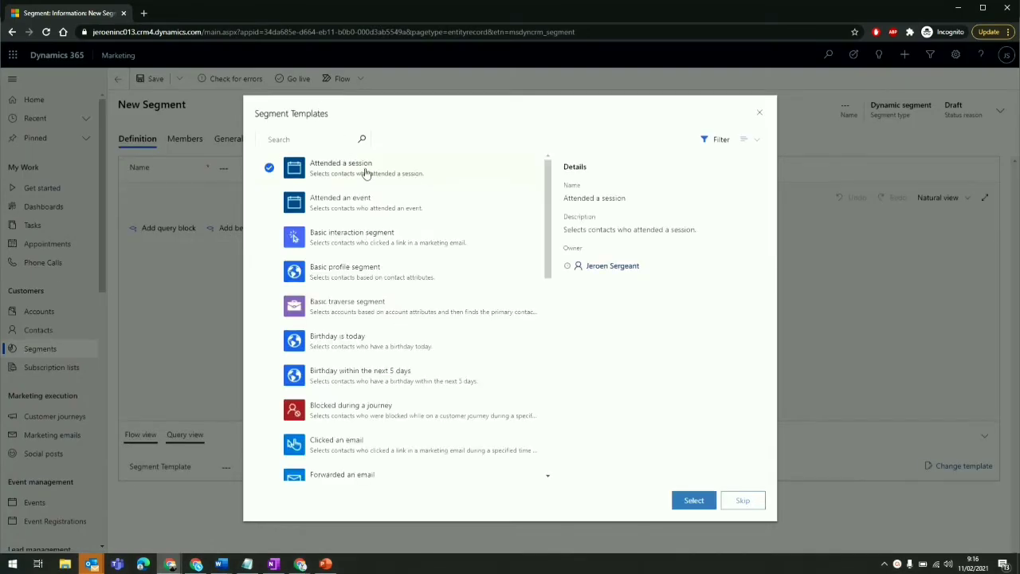
click(501, 209)
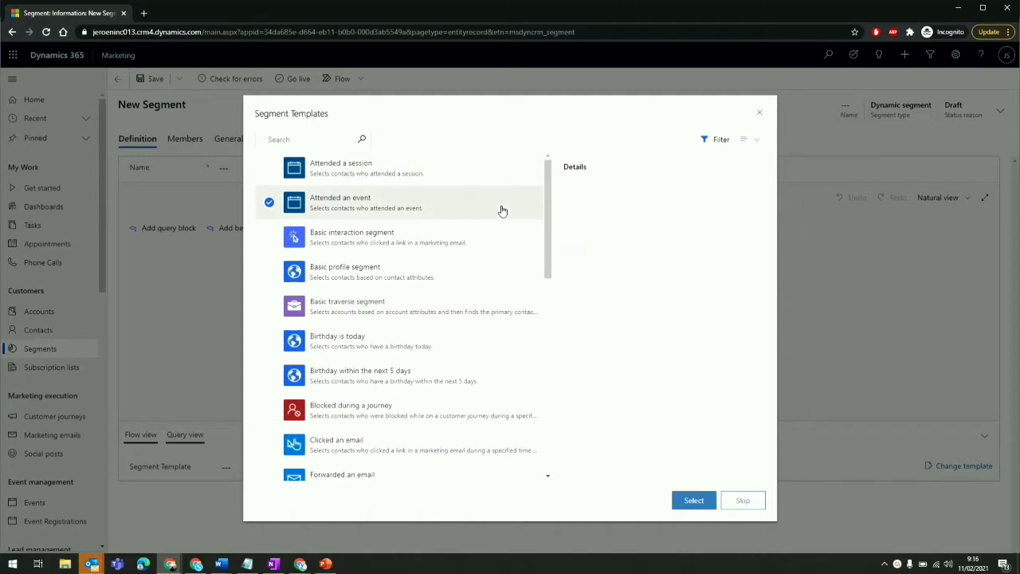
click(694, 501)
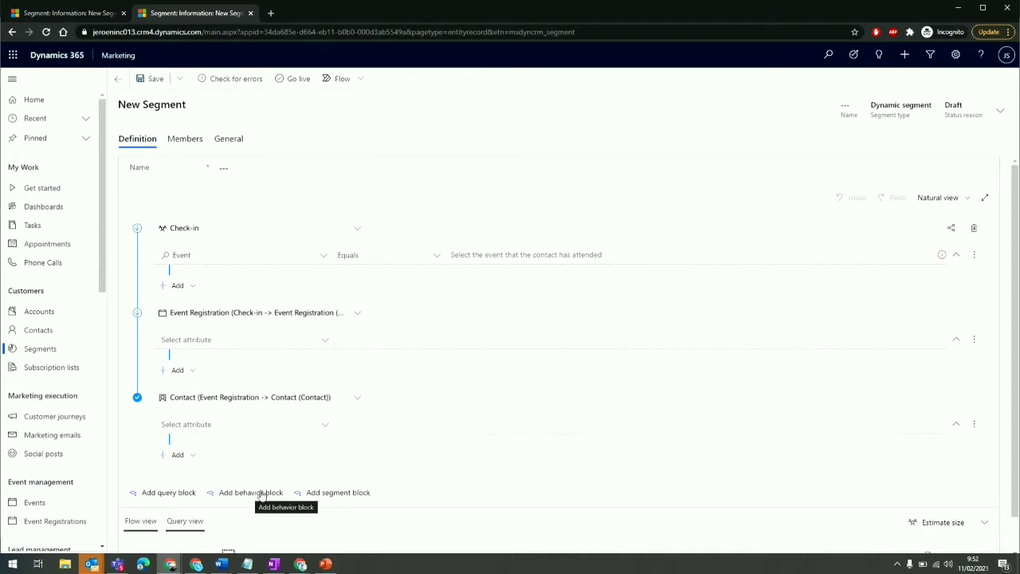
Set the Check-in block's condition so that Event equals Contoso Ltd Conference.
click(577, 255)
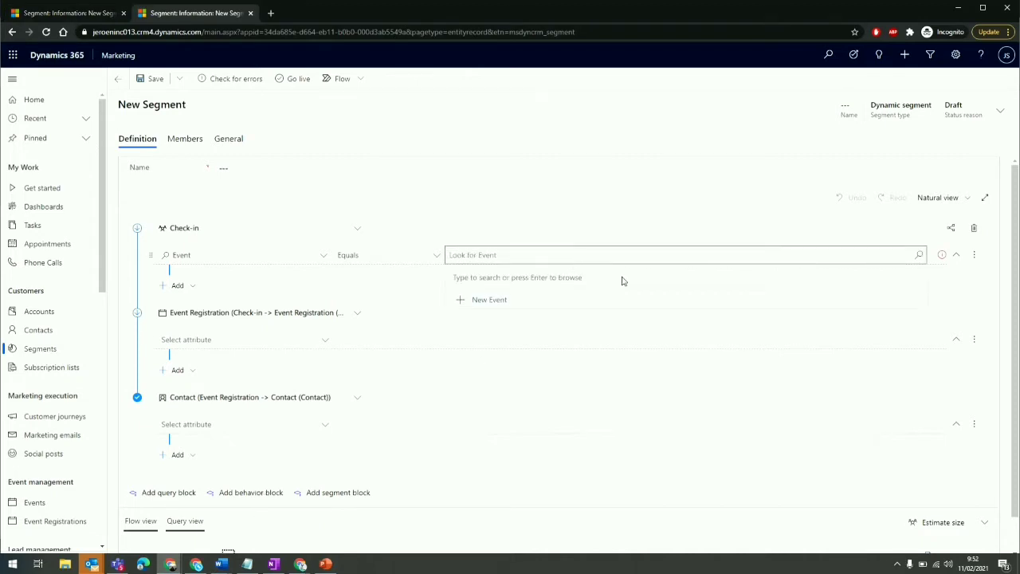
click(920, 255)
scroll(685, 327, down, 3)
scroll(687, 329, down, 5)
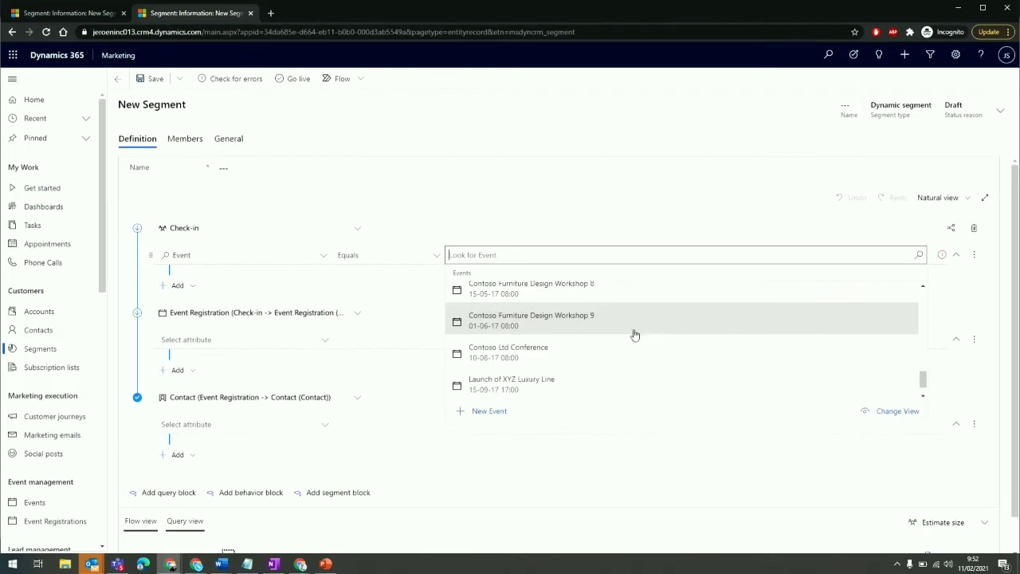
click(522, 353)
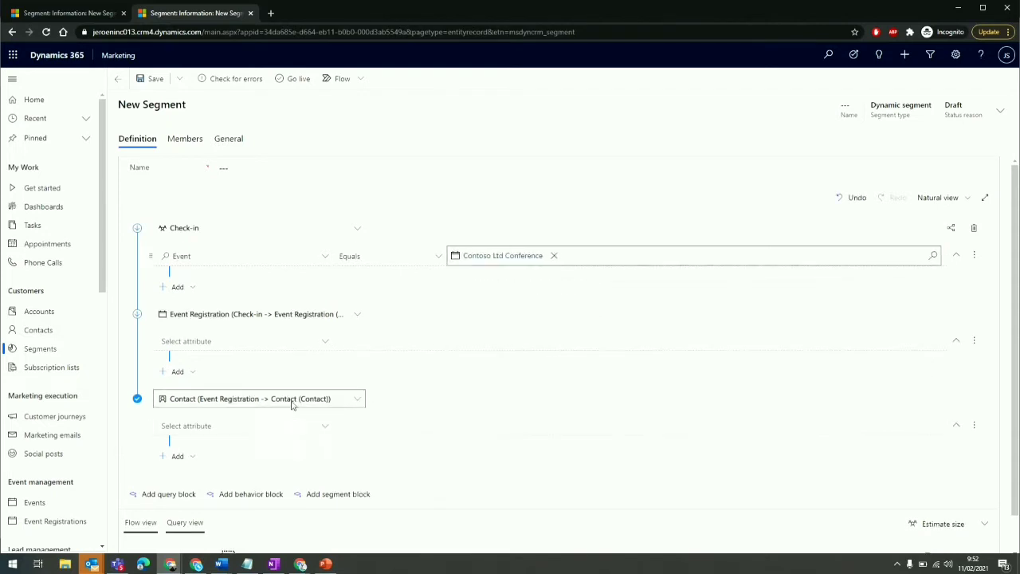
Add the condition "Event registration contains data" to the segment's Event Registration block.
click(324, 341)
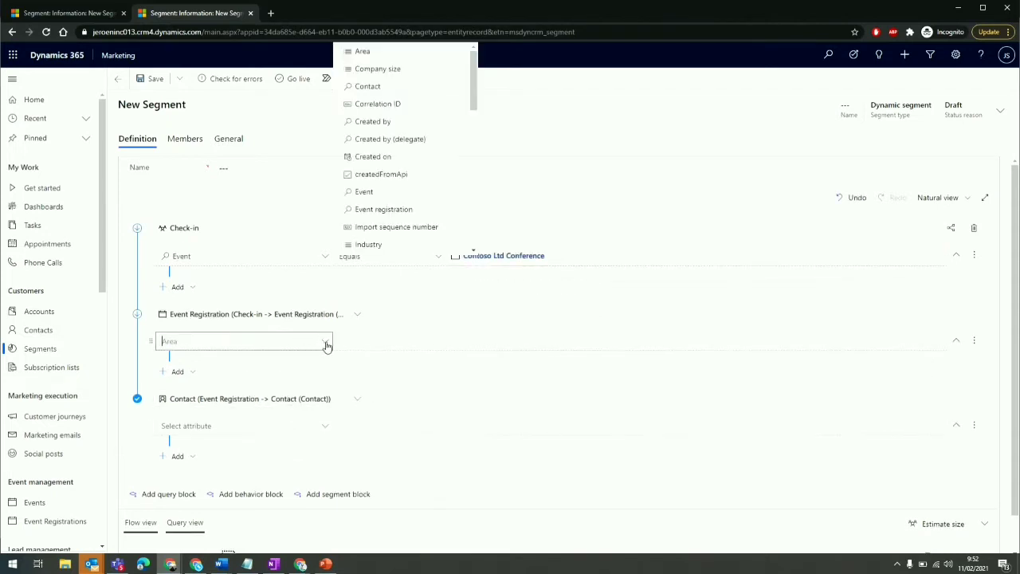
click(391, 211)
click(437, 344)
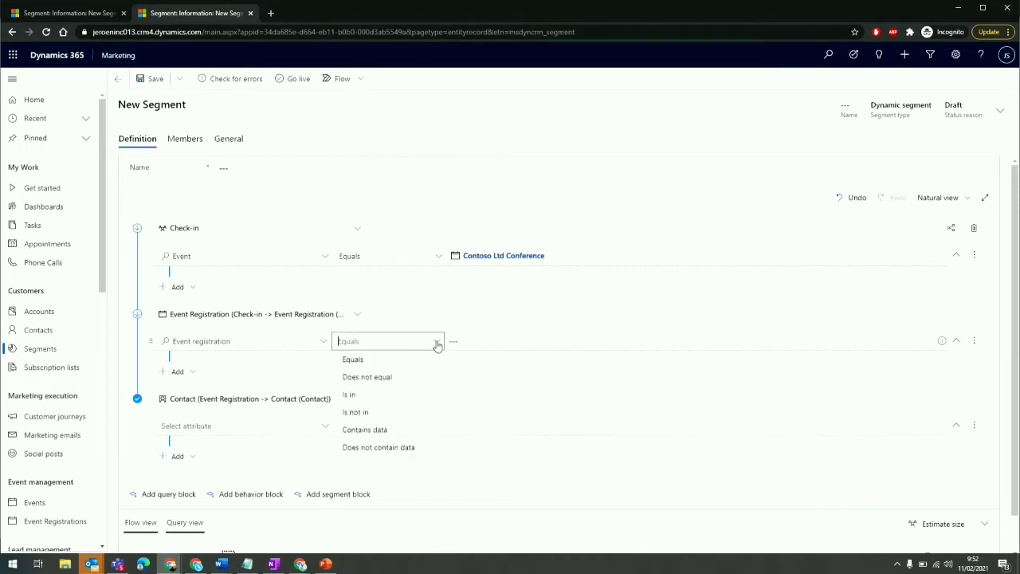
click(387, 430)
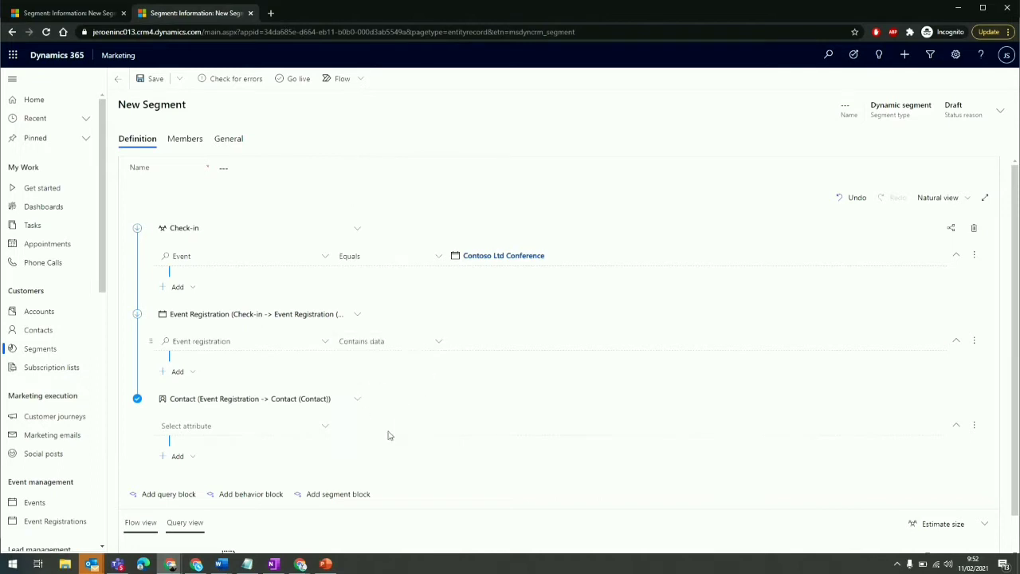
Require Status equals Active in the Contact block and name the segment "Attended the event".
click(325, 428)
text(stat)
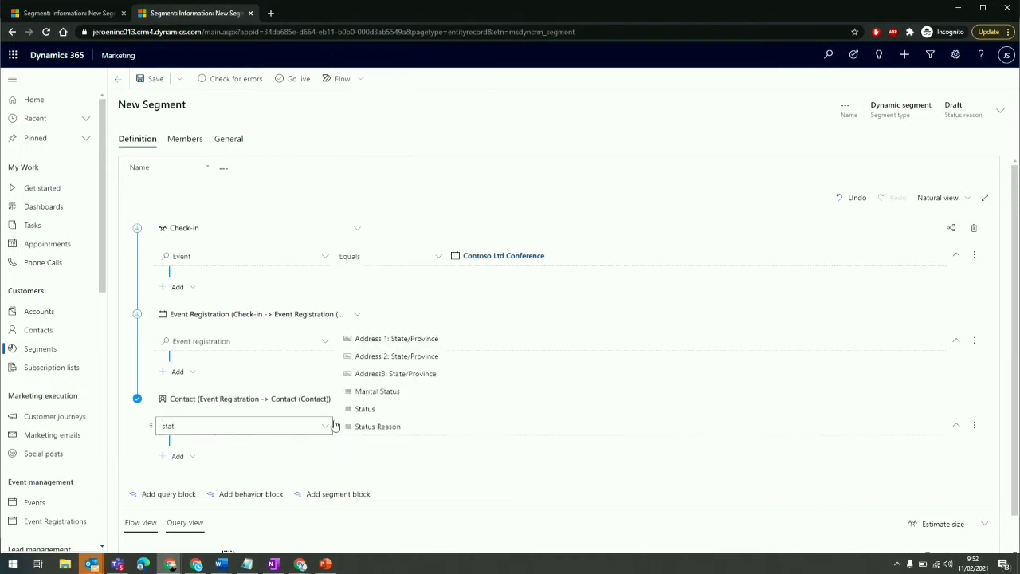
click(371, 411)
click(470, 431)
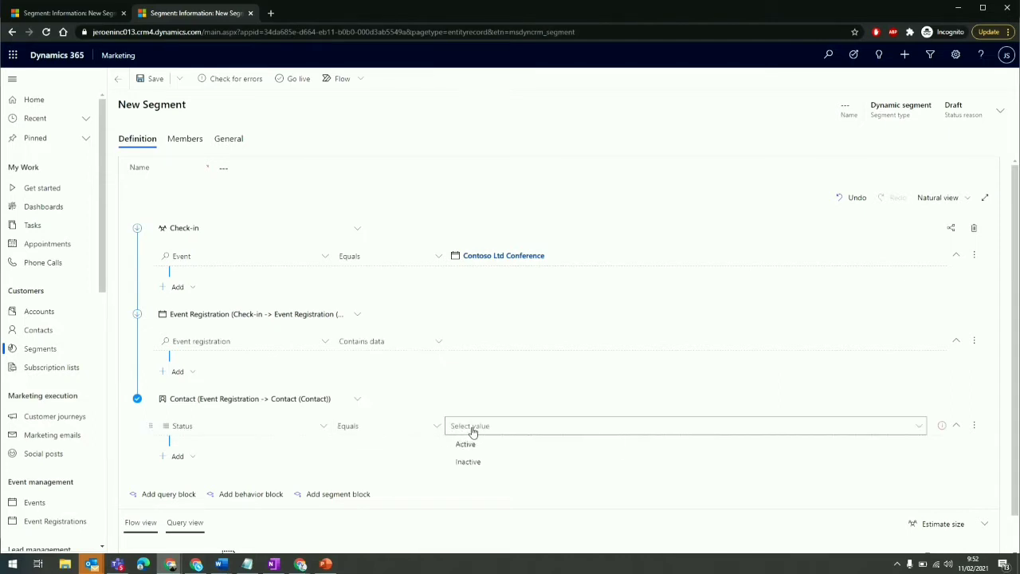
click(471, 445)
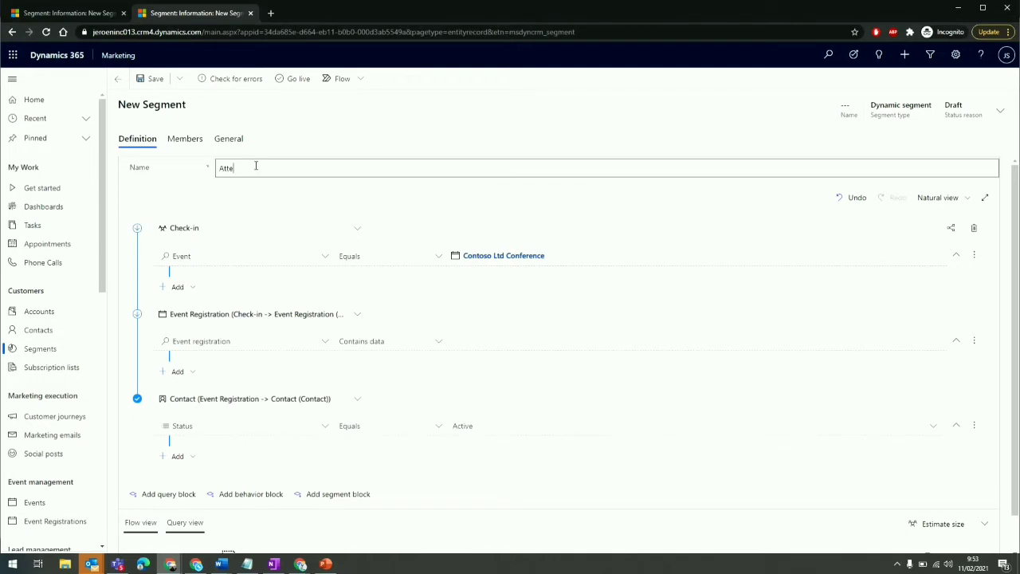
click(256, 166)
text(Attended Event)
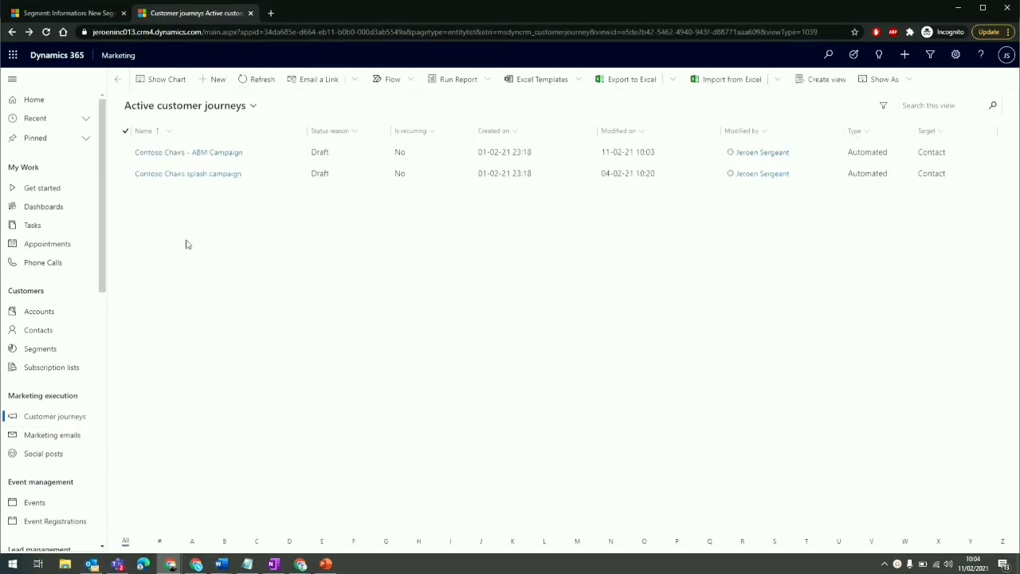
Create a customer journey without a template and set its audience to the "Attended the event" segment.
click(226, 79)
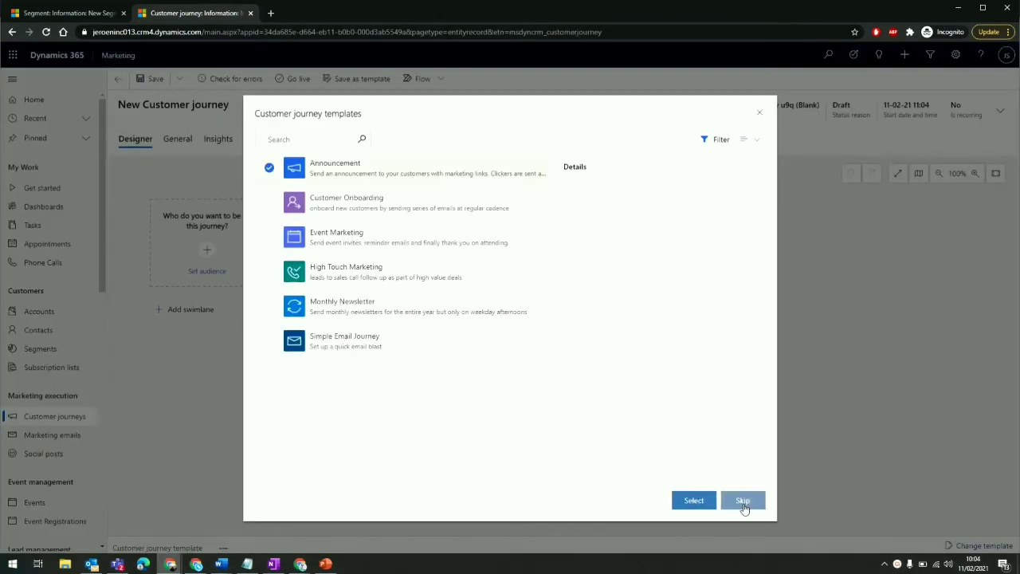
click(742, 502)
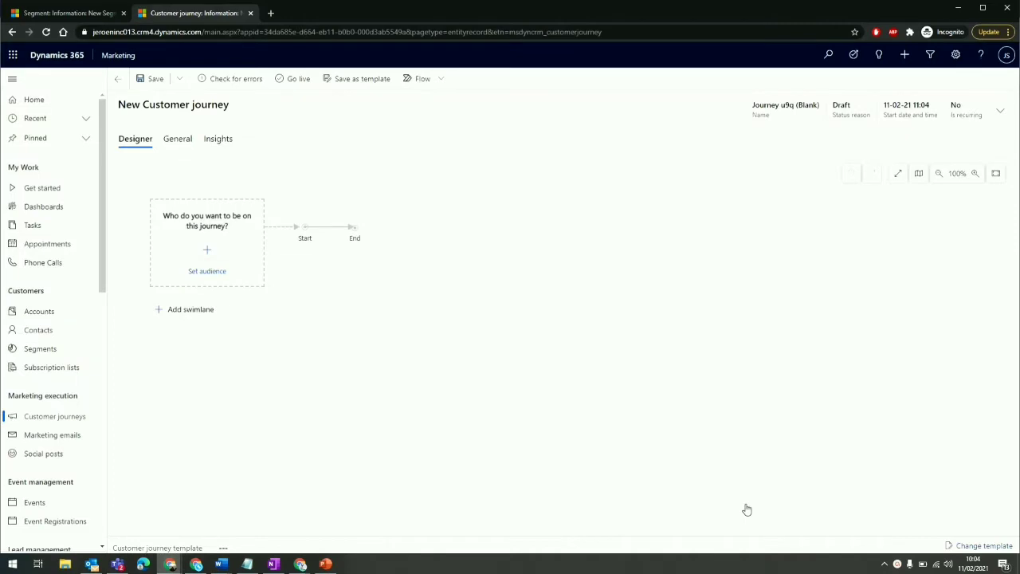
click(208, 254)
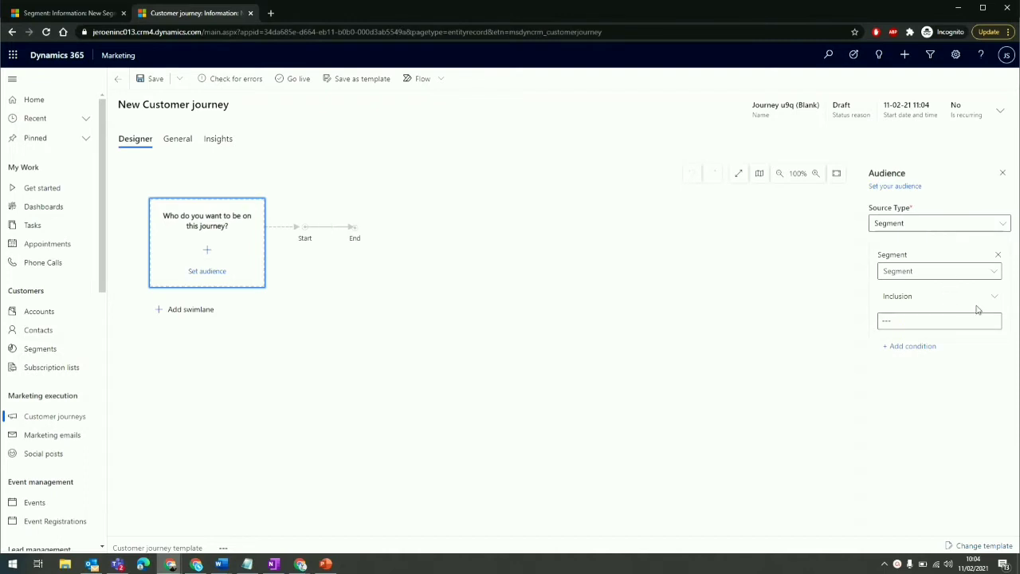
click(979, 319)
click(994, 320)
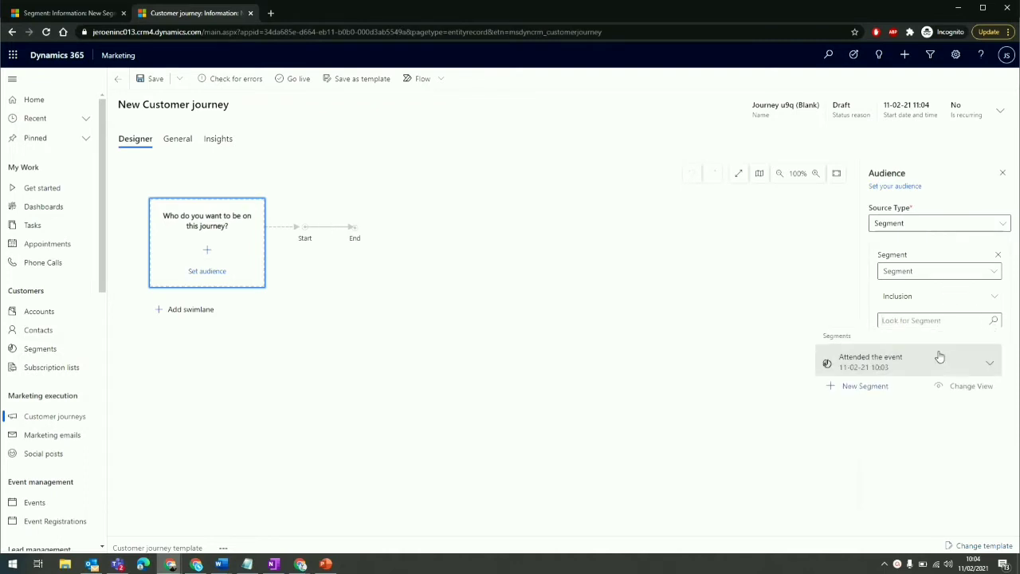
click(923, 361)
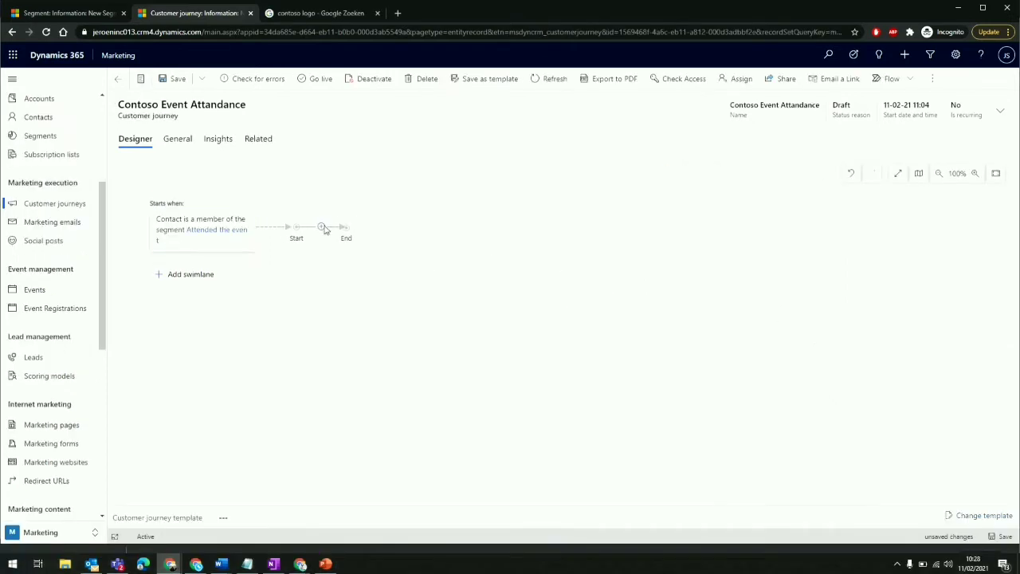
Add a Send an email tile after the journey's start and assign the Brochure 1 marketing email to it.
click(322, 226)
click(351, 290)
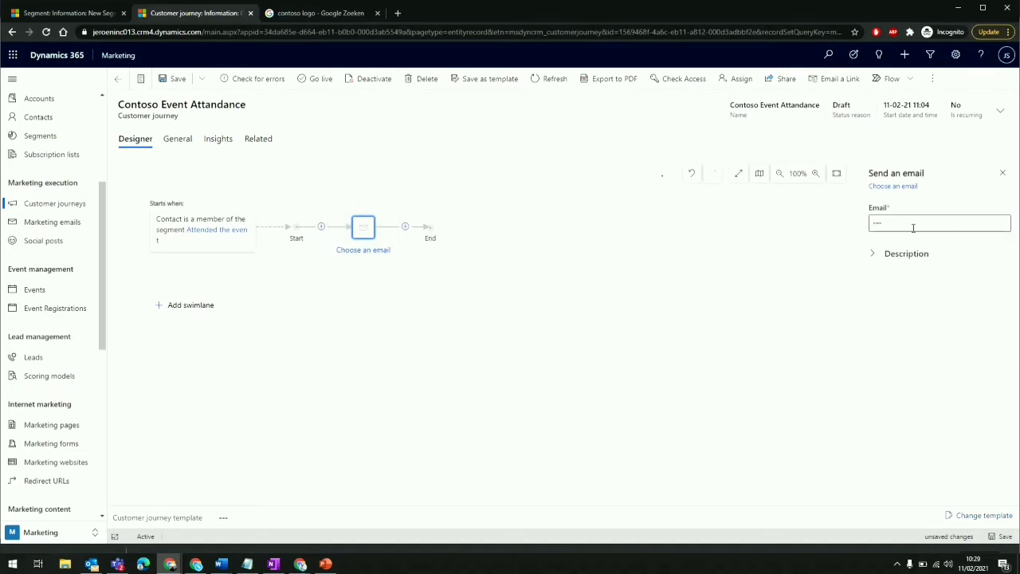
click(1003, 224)
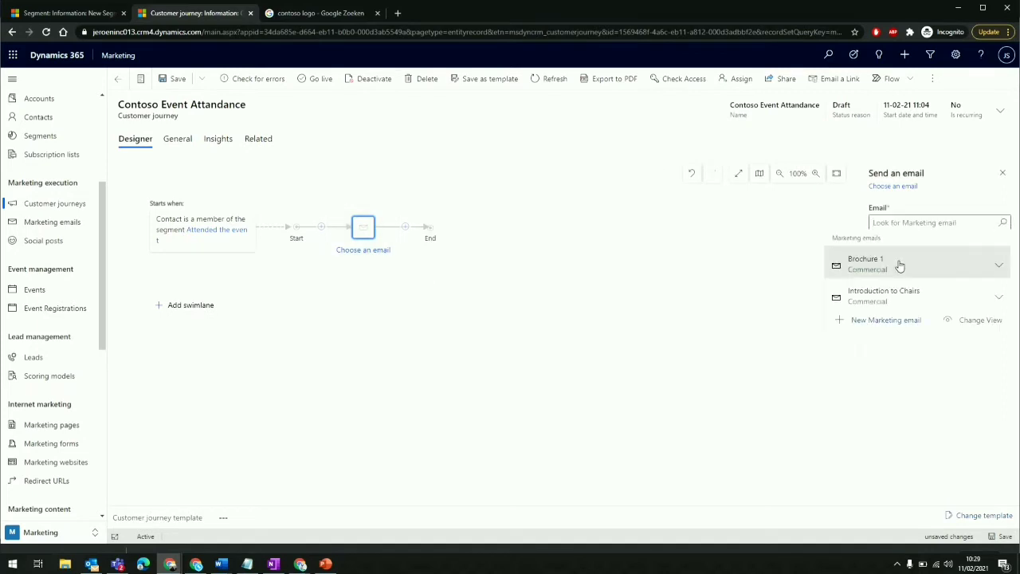
click(900, 266)
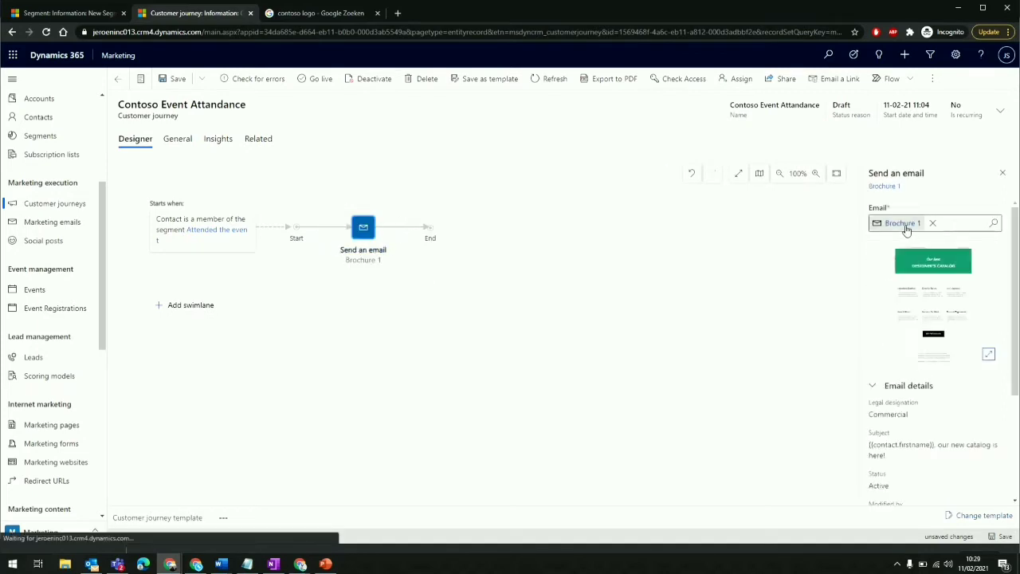
Open the Brochure 1 email record full screen and make the live email editable.
click(902, 223)
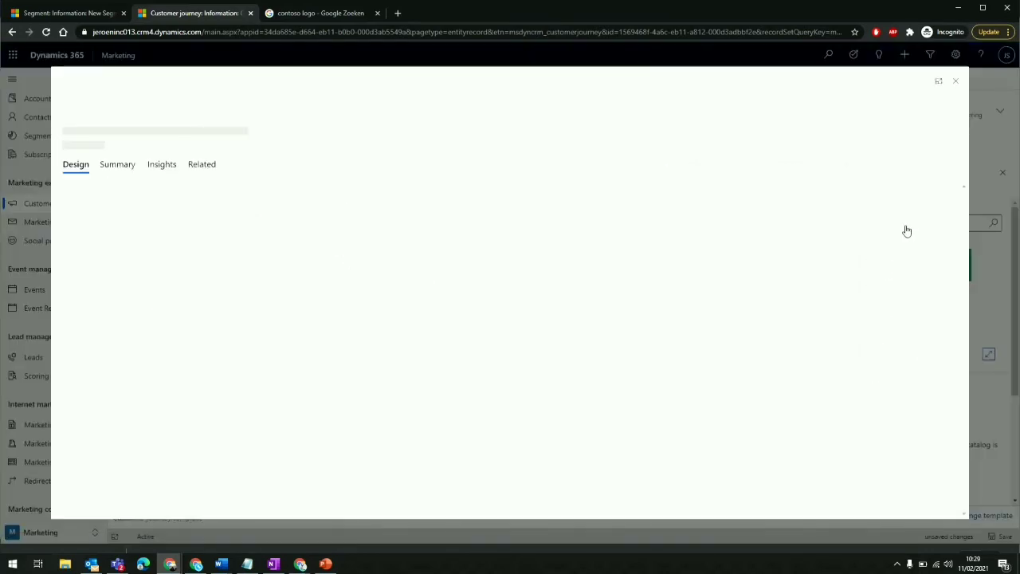
click(940, 86)
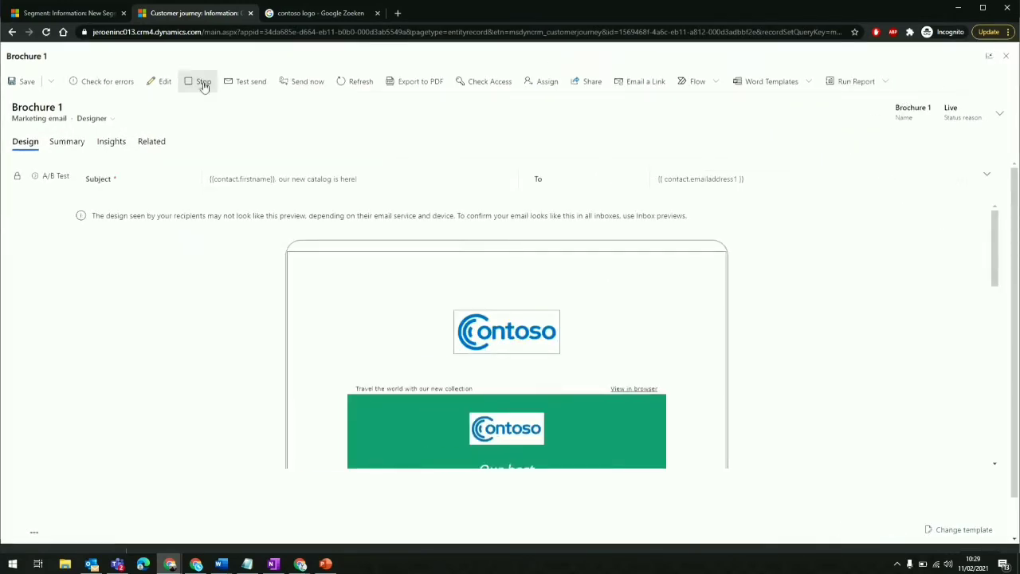
click(160, 82)
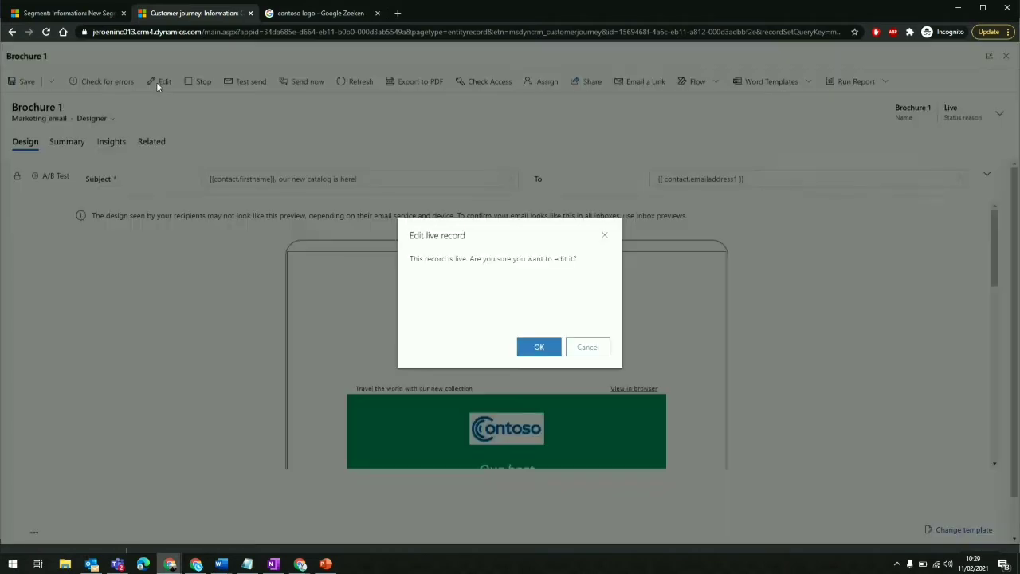
click(539, 346)
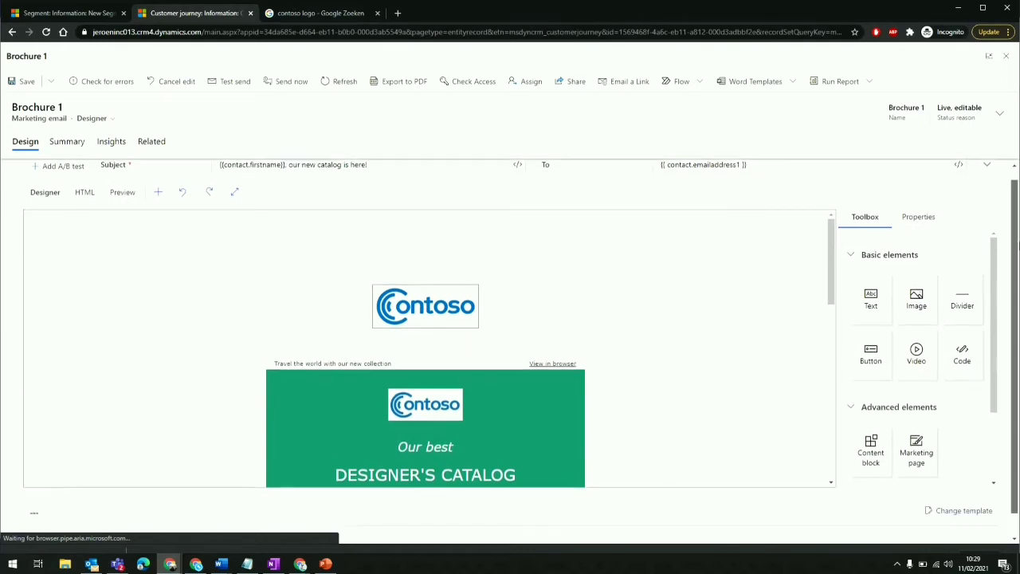
Examine the Brochure 1 email's personalised subject, chair images with their properties, and the catalog button.
mouse_move(994, 249)
mouse_down()
mouse_move(993, 359)
mouse_move(993, 250)
mouse_up()
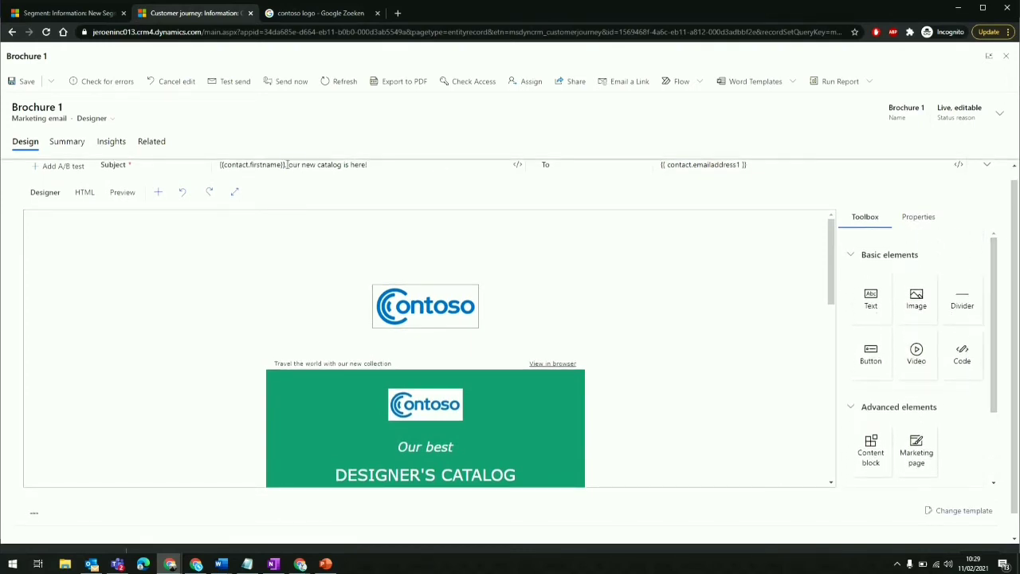
scroll(311, 188, up, 1)
drag(283, 177, 218, 177)
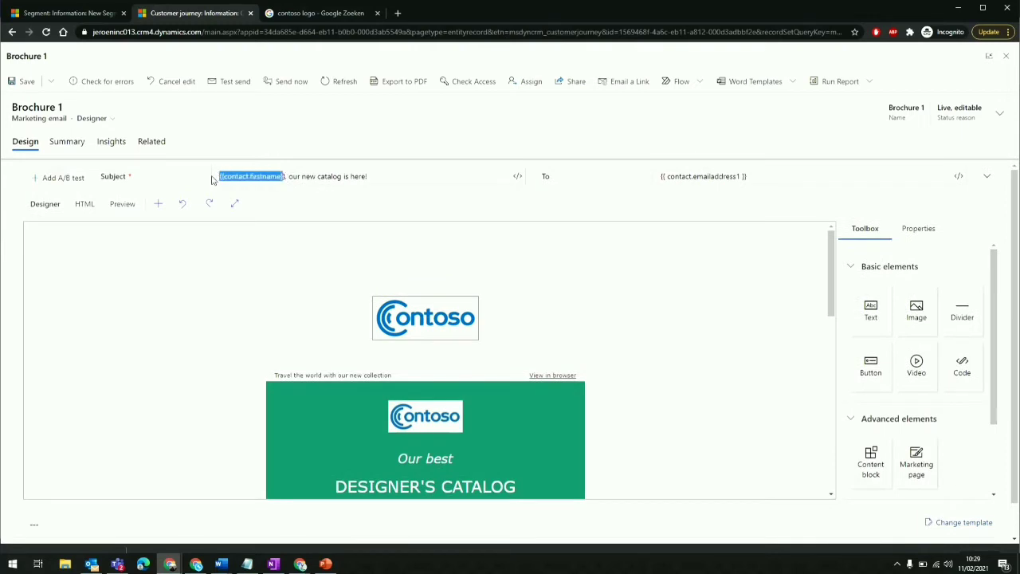
scroll(520, 351, down, 3)
scroll(523, 337, down, 2)
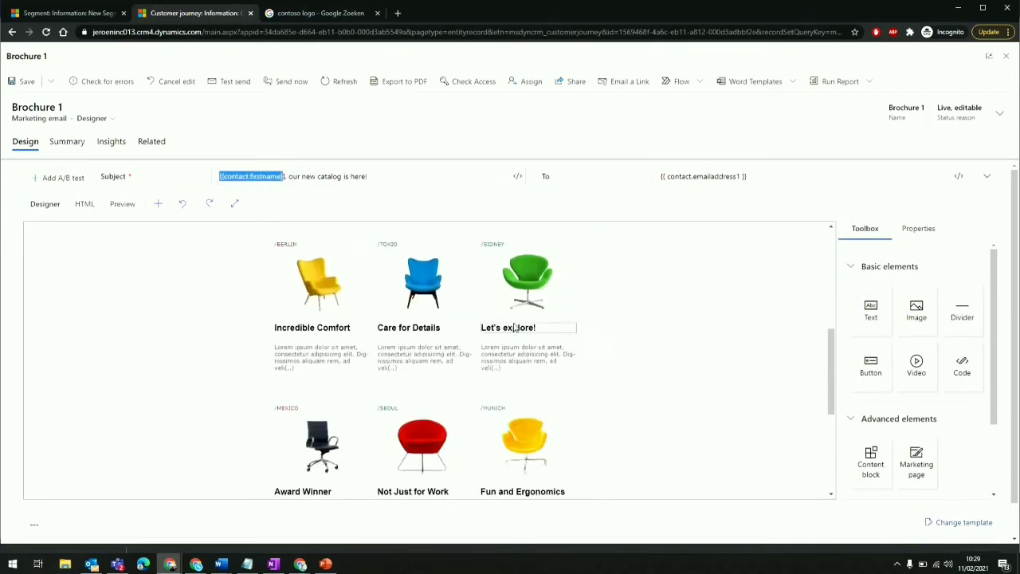
click(436, 295)
scroll(431, 296, down, 1)
scroll(431, 297, down, 1)
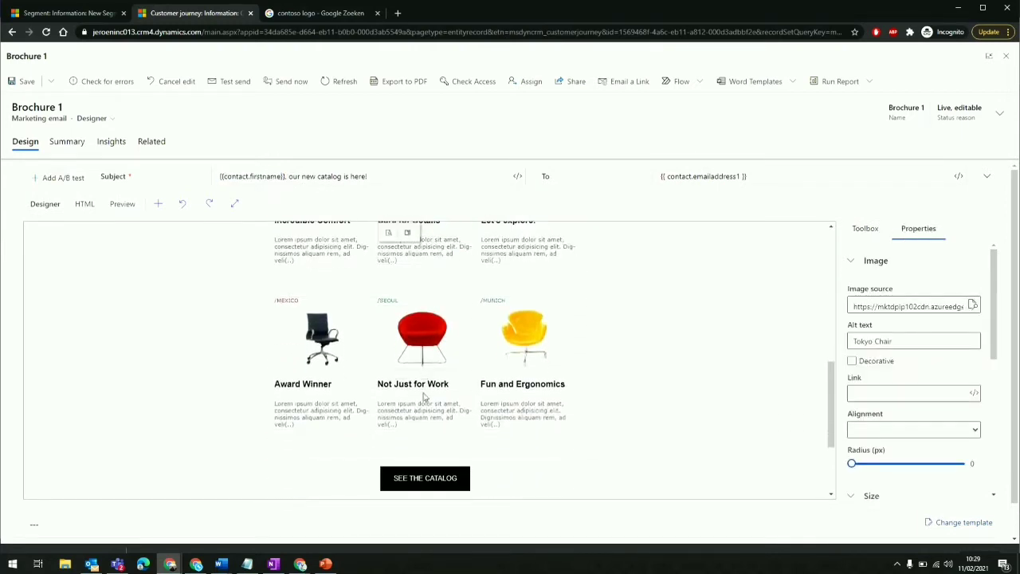
click(513, 481)
scroll(518, 436, down, 2)
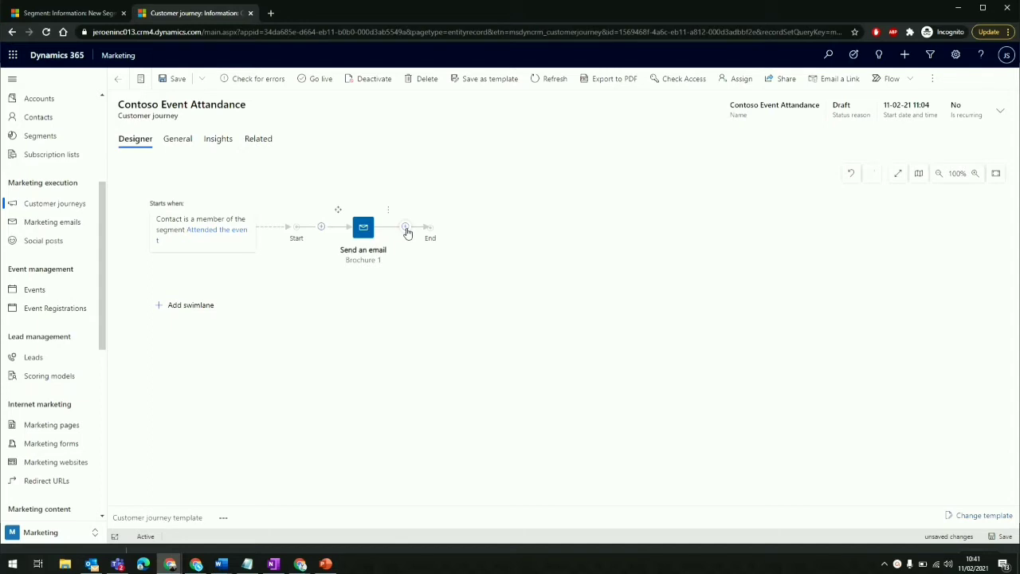
Add an If/then branch after the Brochure 1 email that checks whether a link in Brochure 1 has been clicked.
click(406, 228)
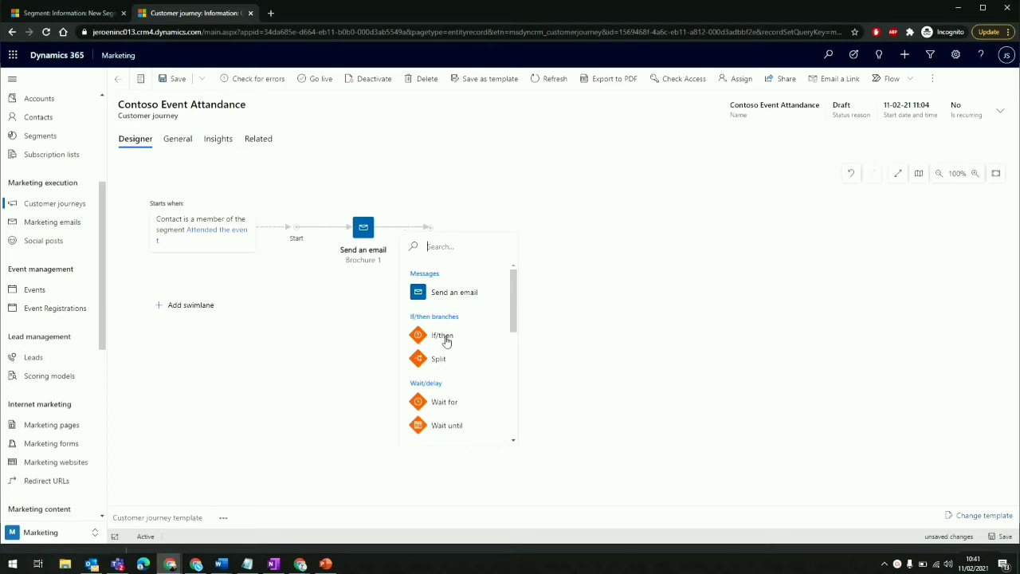
click(443, 335)
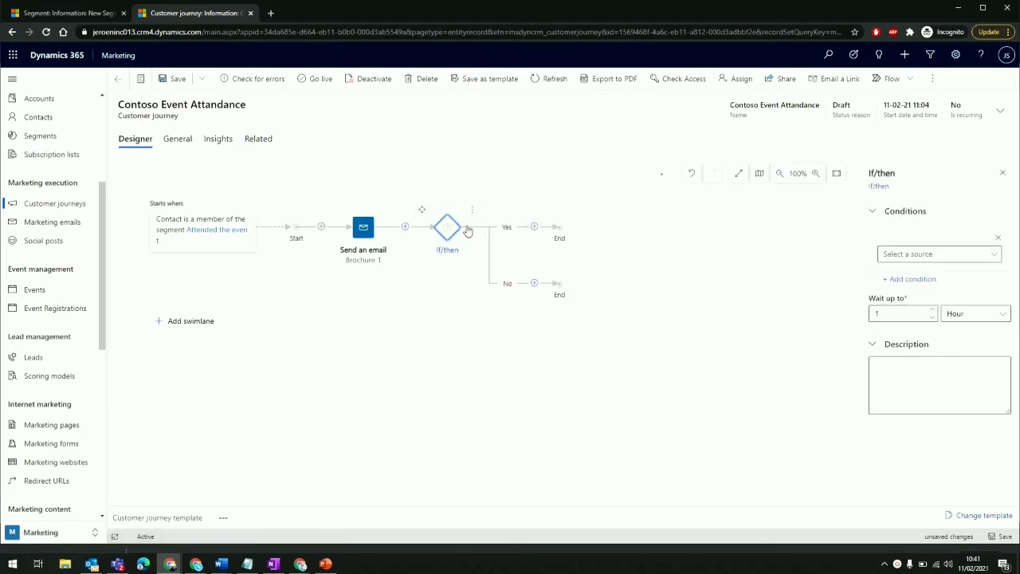
click(994, 254)
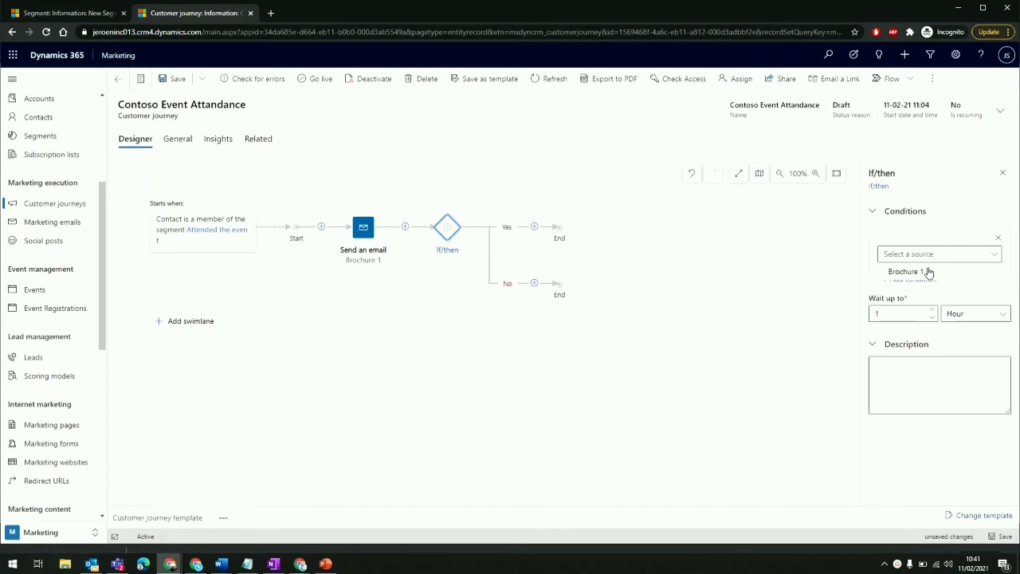
click(909, 272)
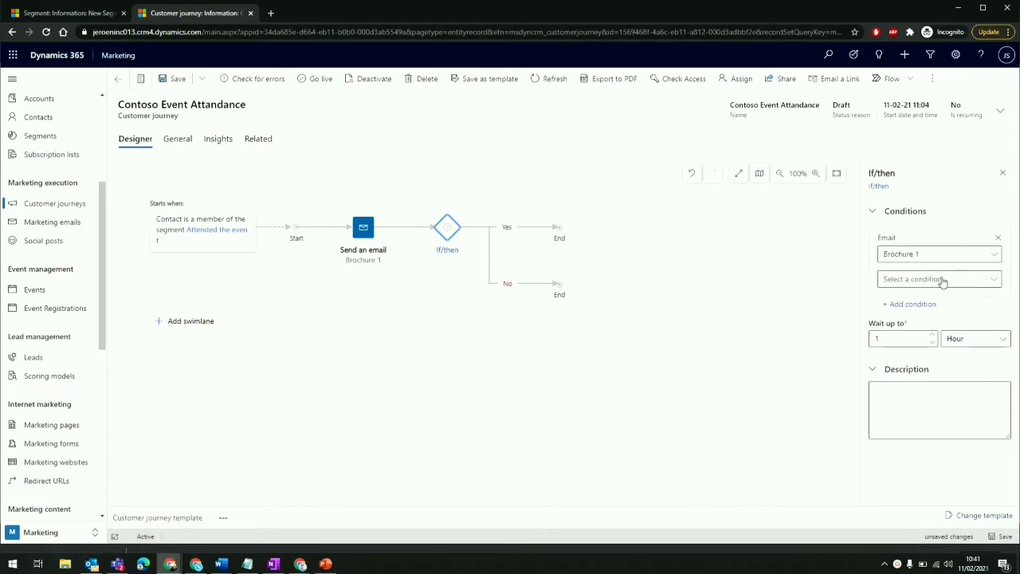
click(941, 280)
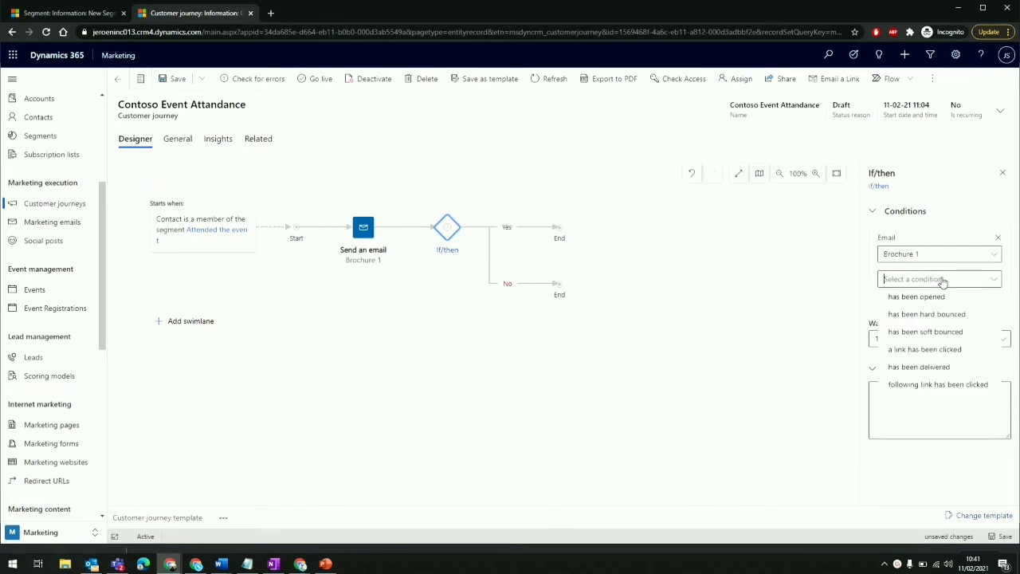
click(945, 351)
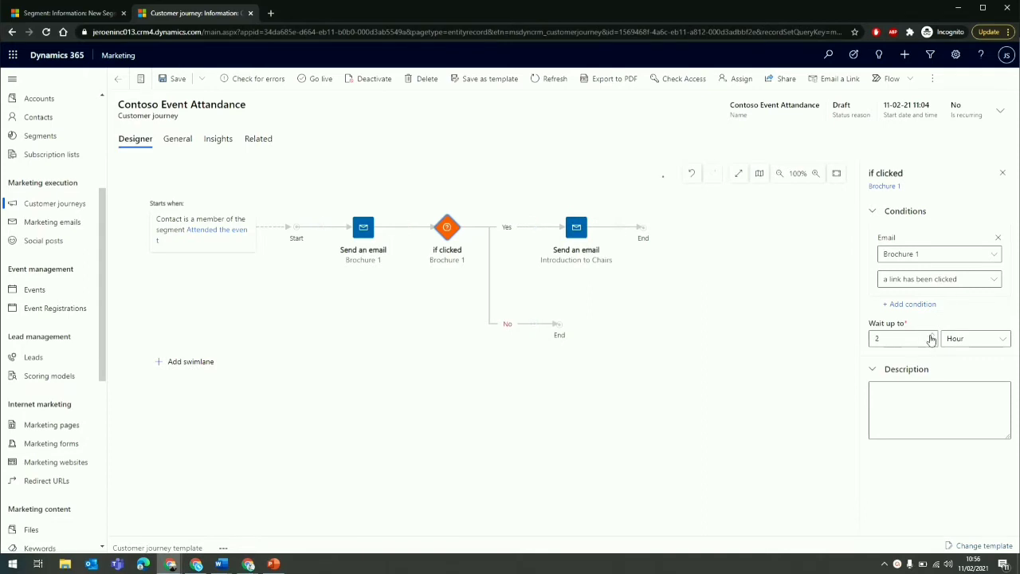
Increase the maximum wait of the Brochure 1 click condition and set its unit to days.
click(931, 338)
click(932, 338)
click(1002, 340)
click(974, 375)
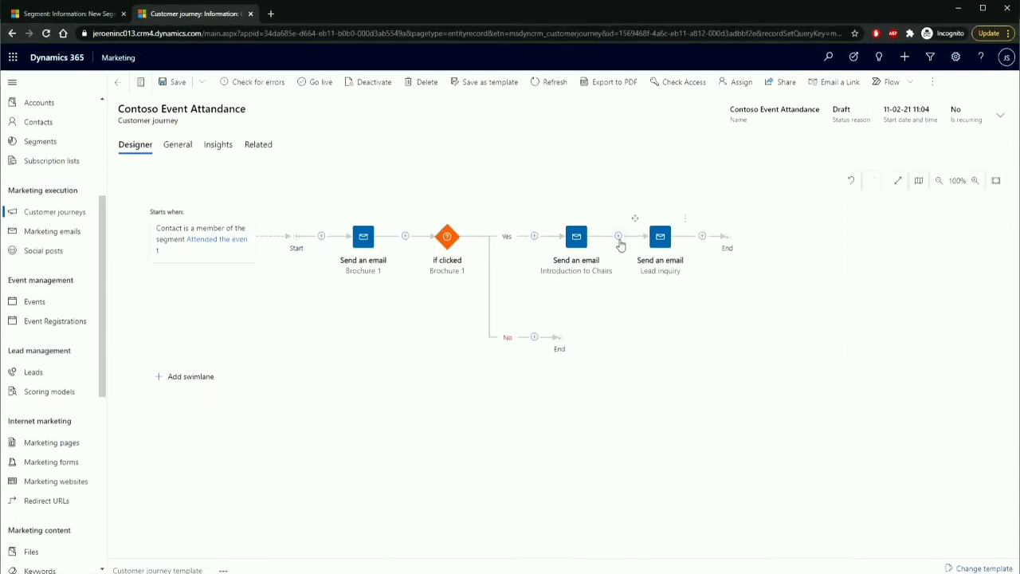
Insert a Wait for tile of 7 days between the Introduction to Chairs and Lead inquiry emails.
click(618, 227)
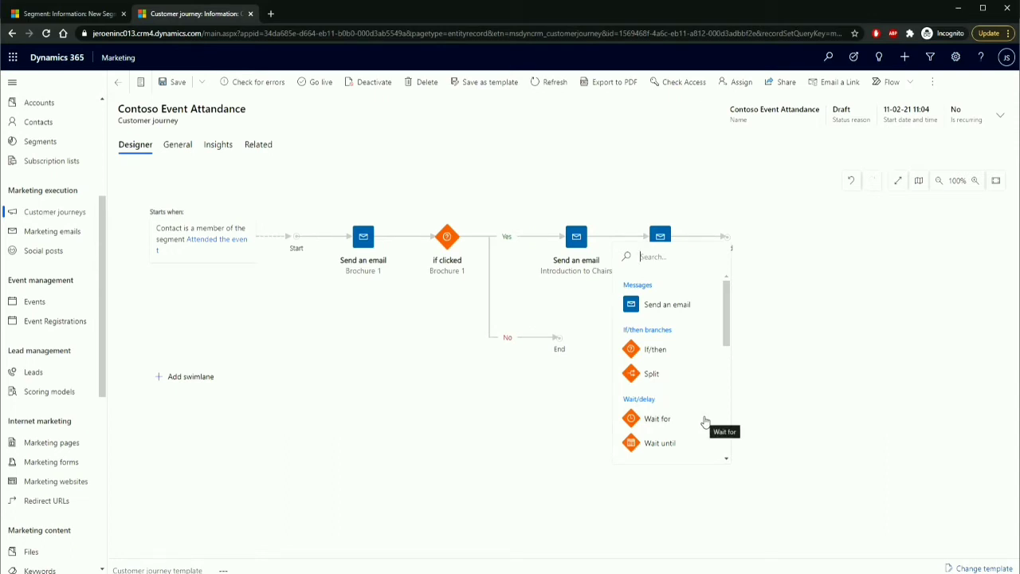
click(657, 419)
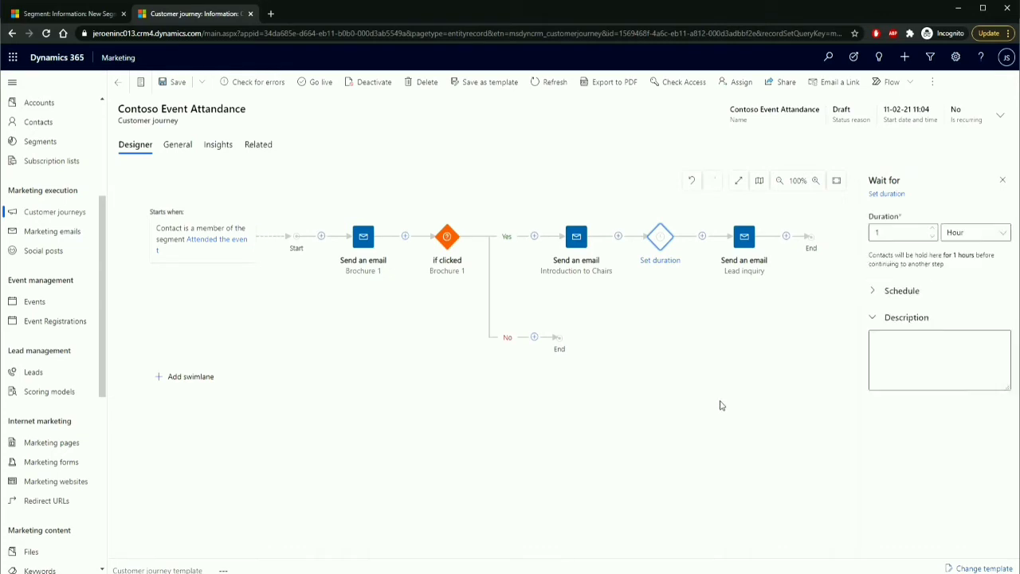
click(999, 234)
click(972, 270)
double_click(874, 233)
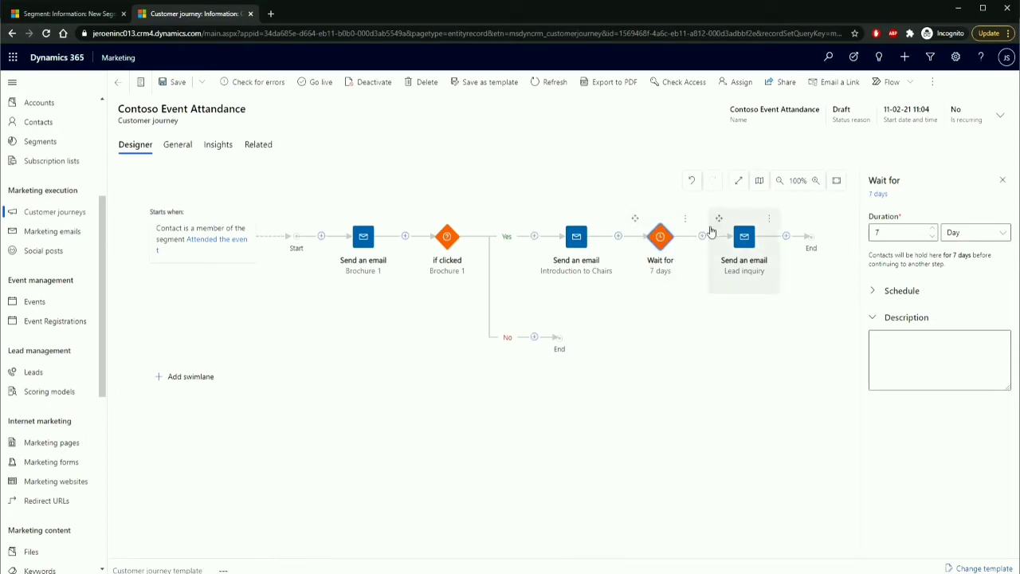
Insert a Wait until tile after the 7-day wait, examine its date and scheduling options, and close its properties.
click(702, 236)
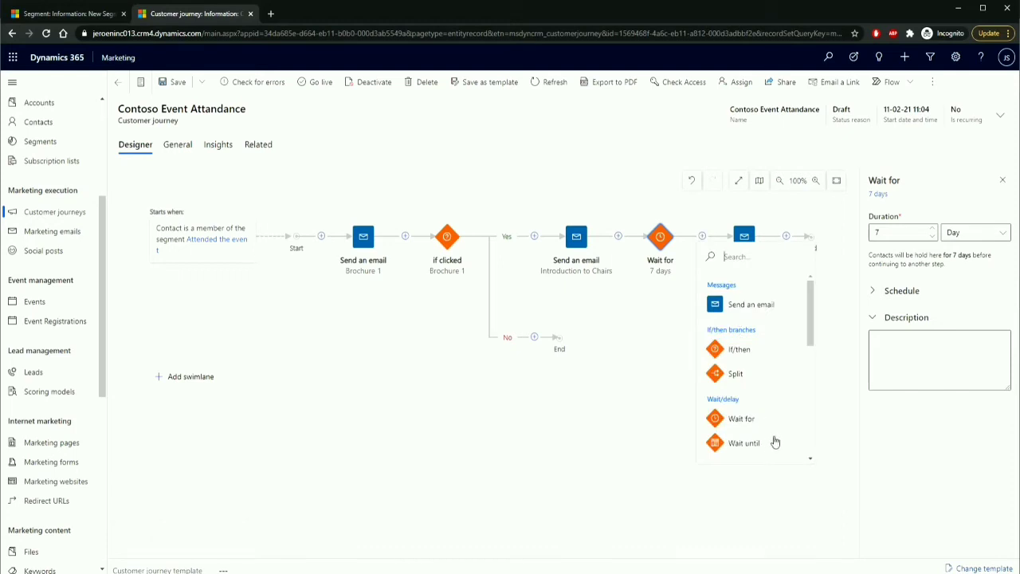
click(782, 445)
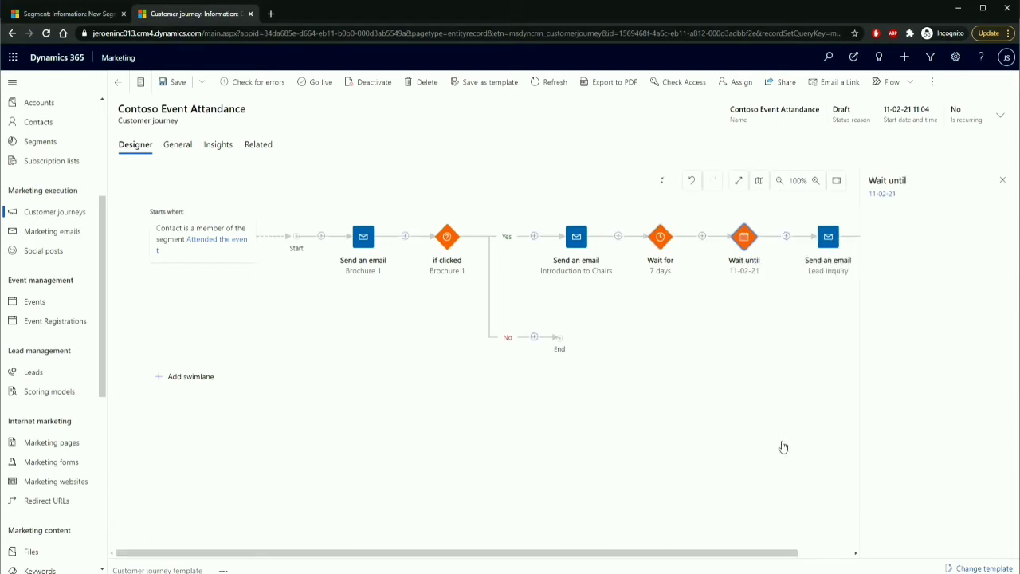
click(890, 274)
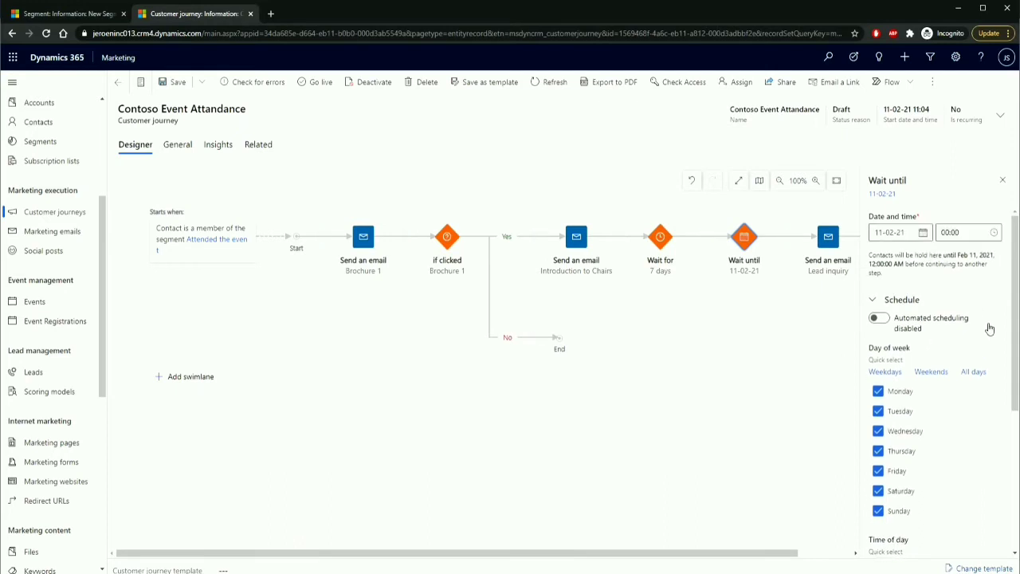
click(1003, 180)
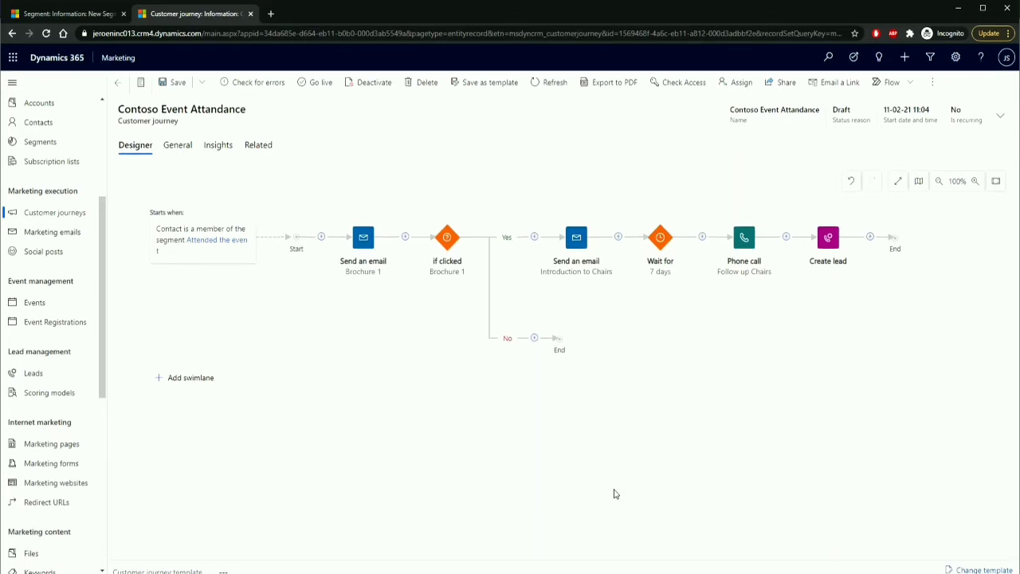
click(786, 237)
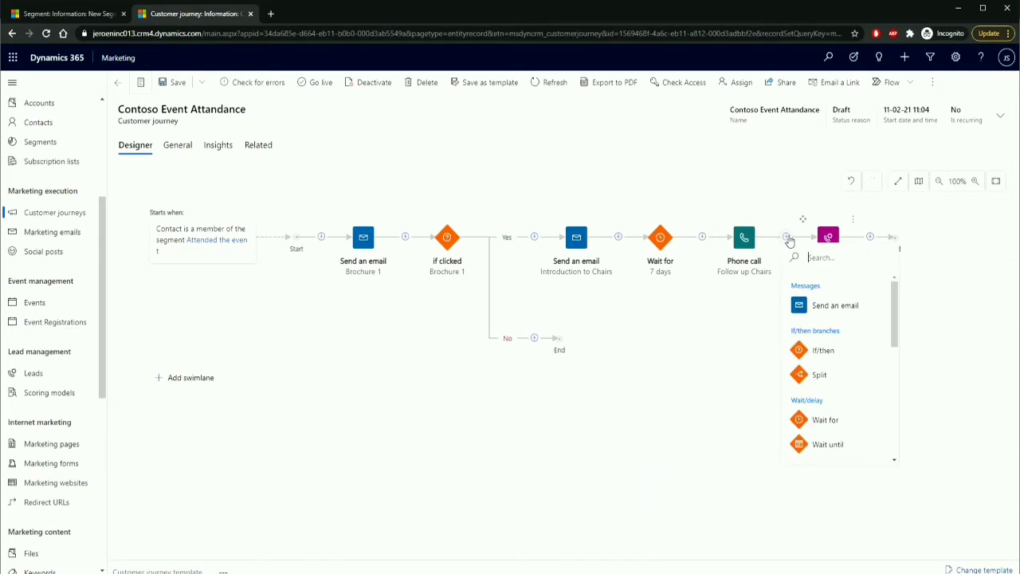
drag(892, 295, 895, 362)
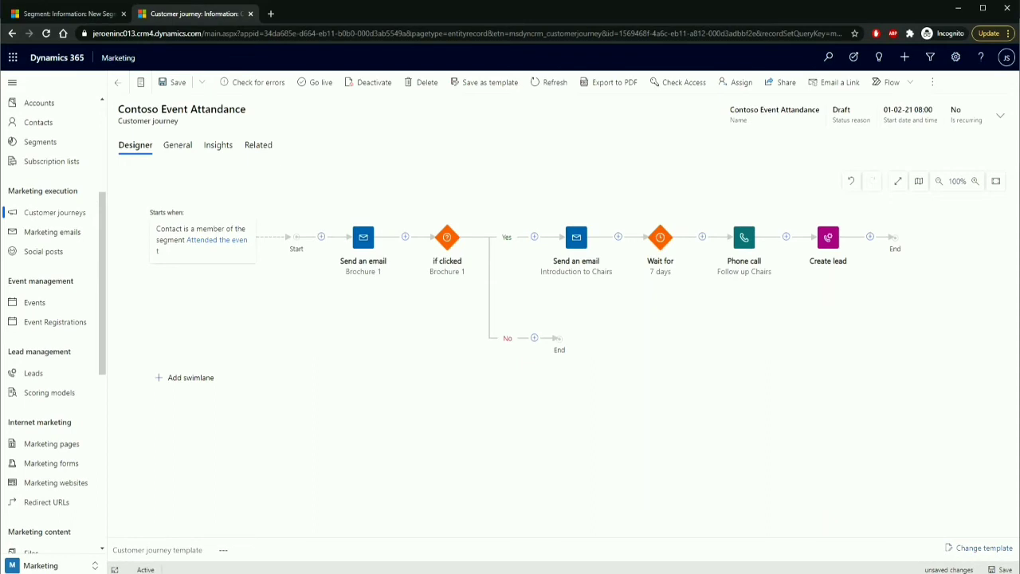
Examine the journey's start and end date calendars in its general settings.
click(177, 148)
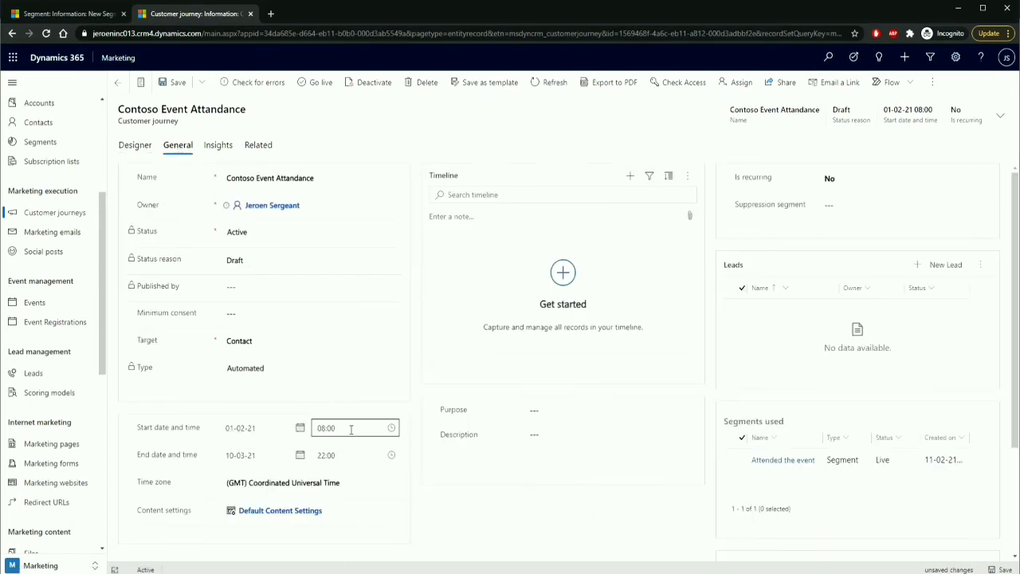
click(300, 428)
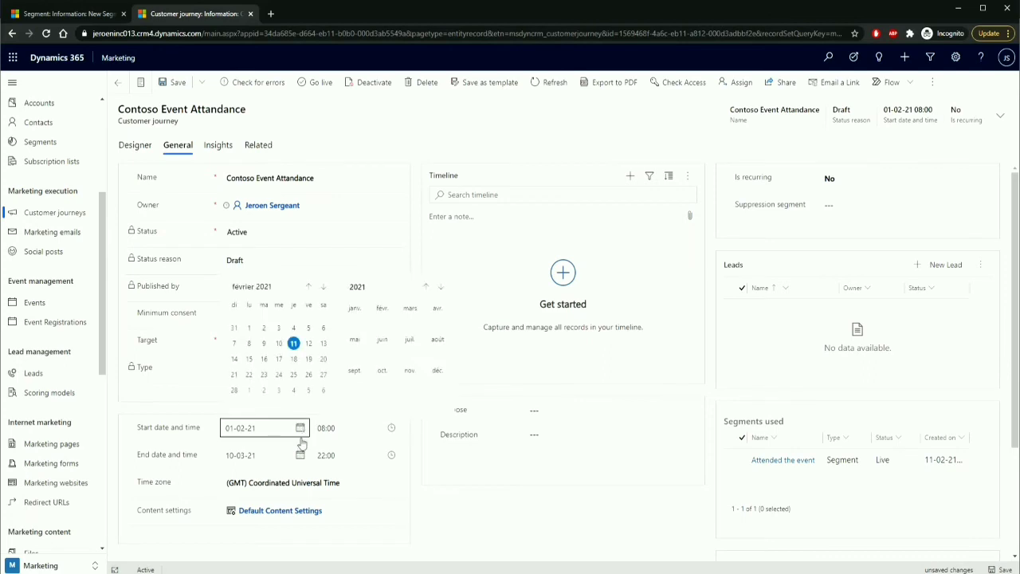
click(301, 457)
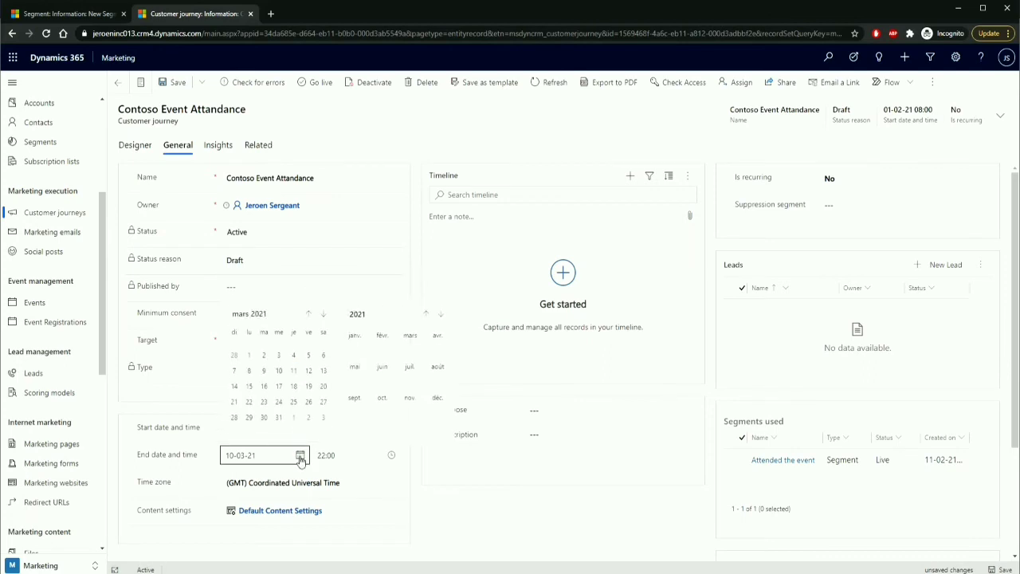
click(434, 514)
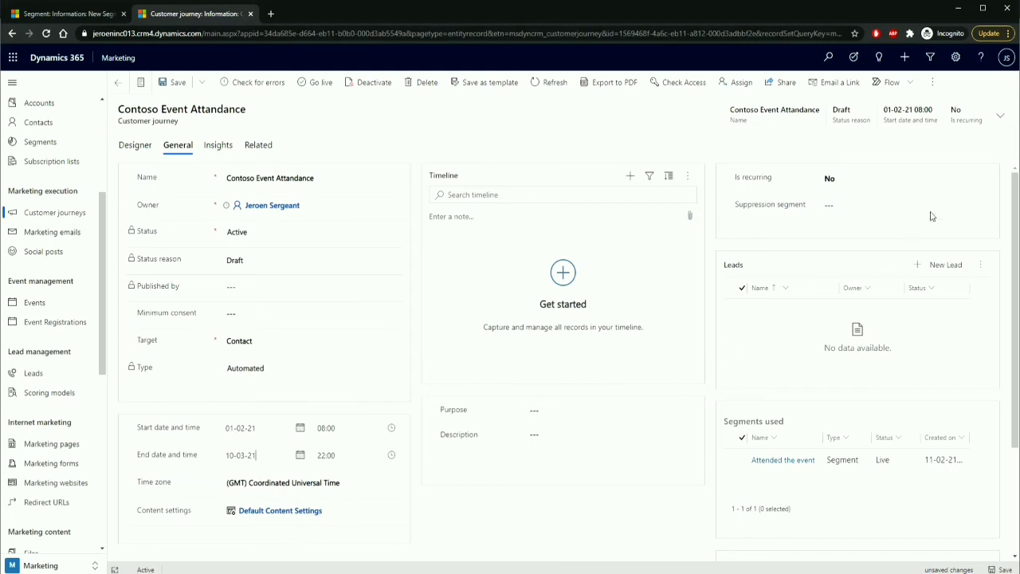
Make the customer journey recurring with a recurrence count of 4.
click(980, 180)
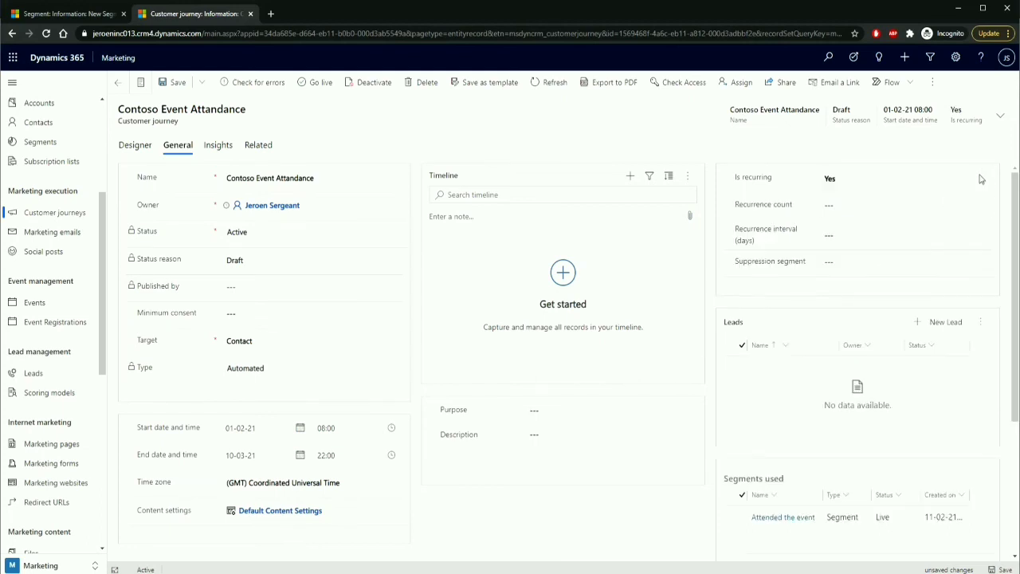
click(935, 202)
text(4)
click(879, 237)
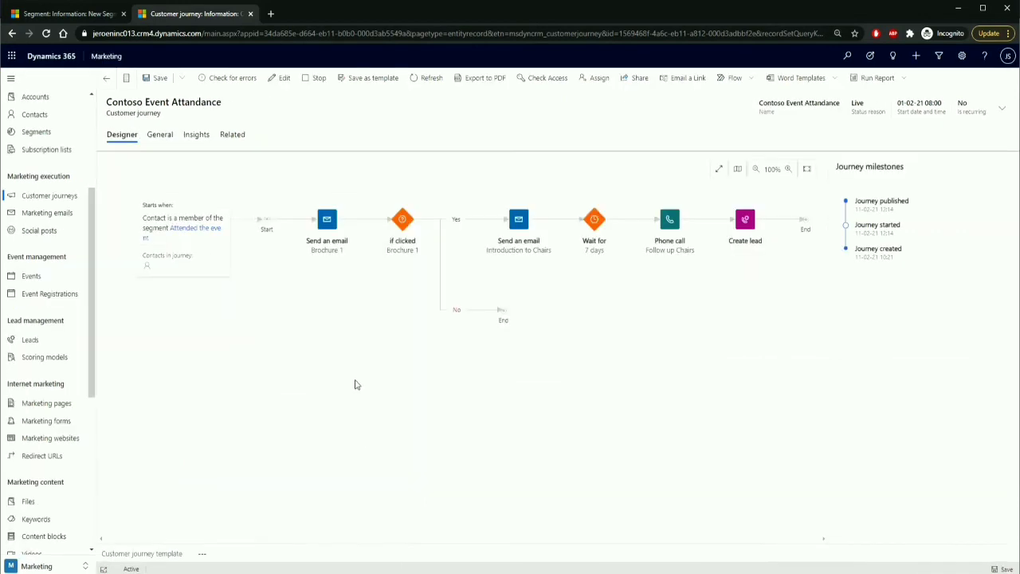
Examine the live journey's insights, including email results and the stopped contacts and blocked emails of incomplete journeys.
click(197, 135)
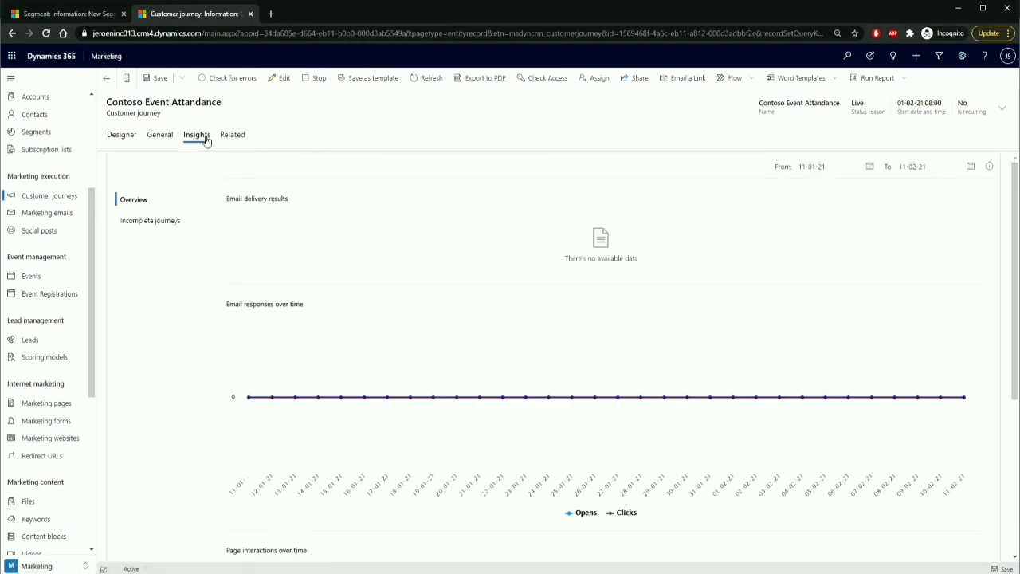
scroll(355, 288, down, 2)
scroll(356, 289, up, 3)
click(152, 222)
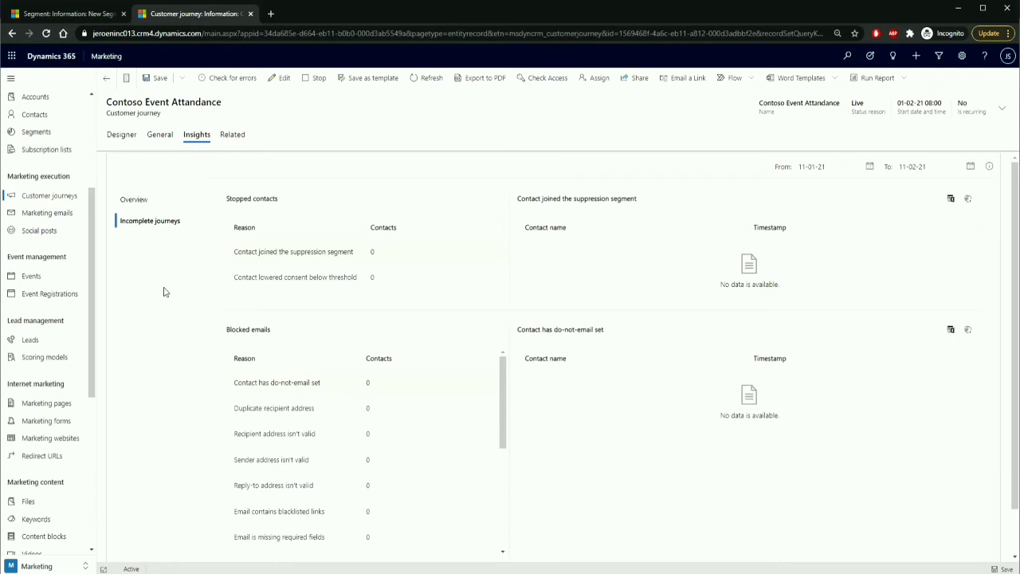
scroll(163, 292, down, 1)
drag(503, 326, 496, 435)
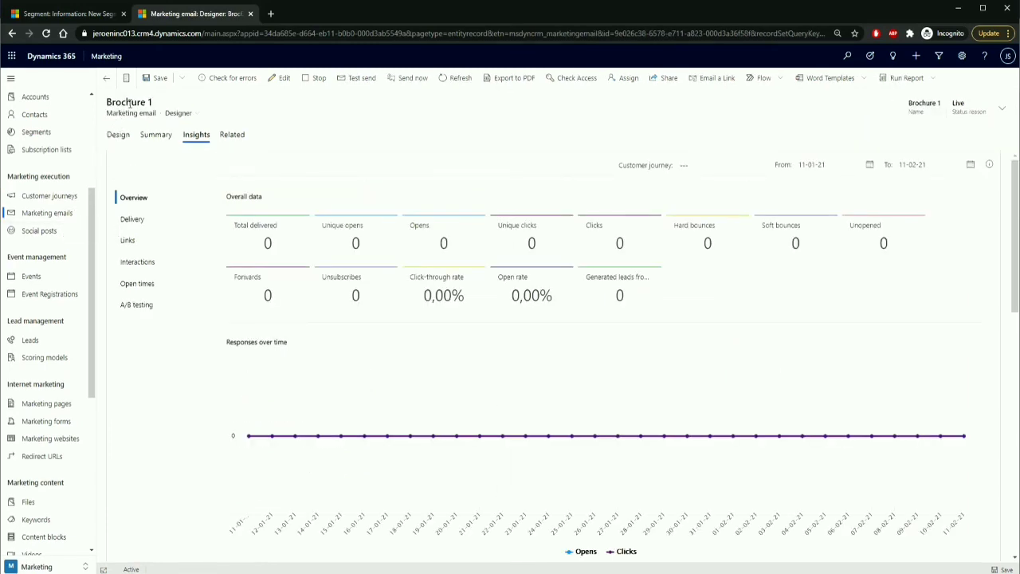
Examine the Brochure 1 email's delivery insights, expanding the blocked reasons and checking the results by domain.
click(139, 226)
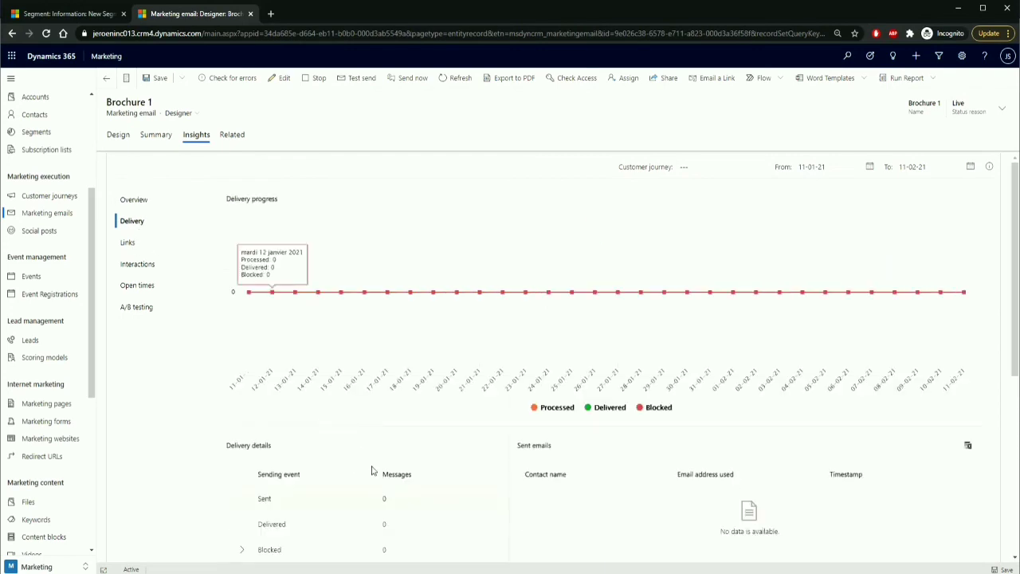
scroll(373, 471, down, 3)
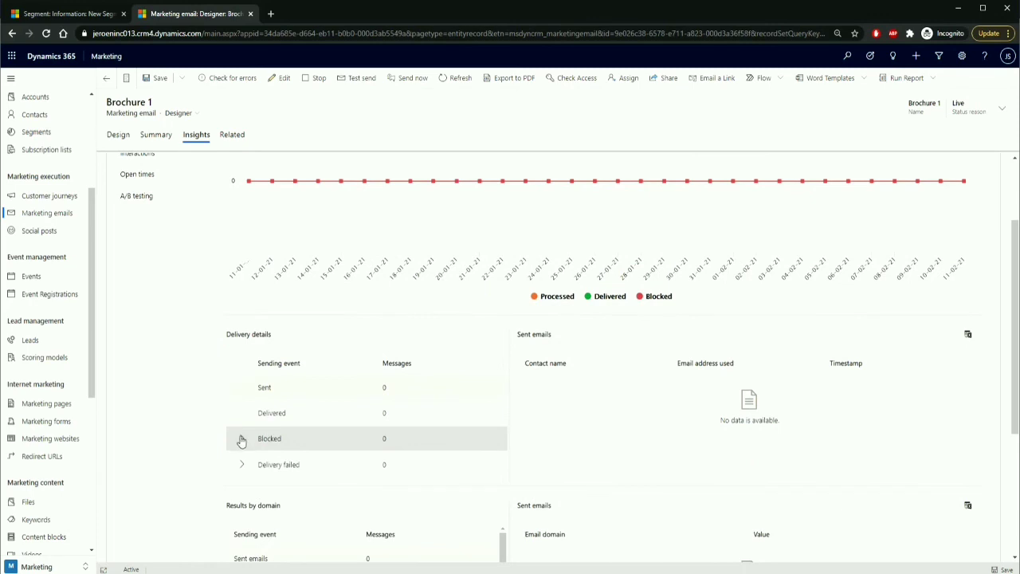
click(242, 439)
scroll(261, 437, down, 5)
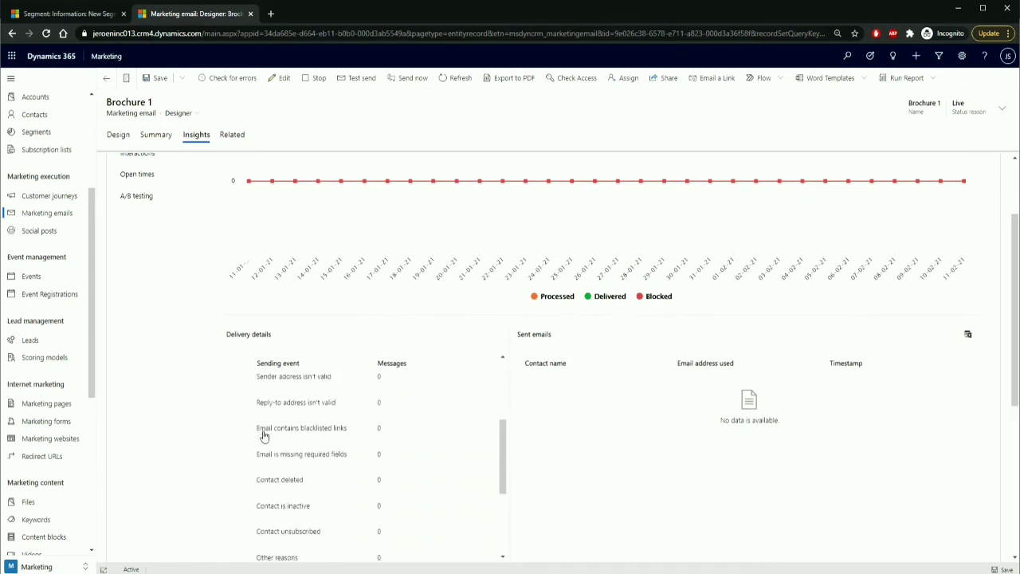
scroll(176, 420, down, 1)
scroll(176, 420, down, 5)
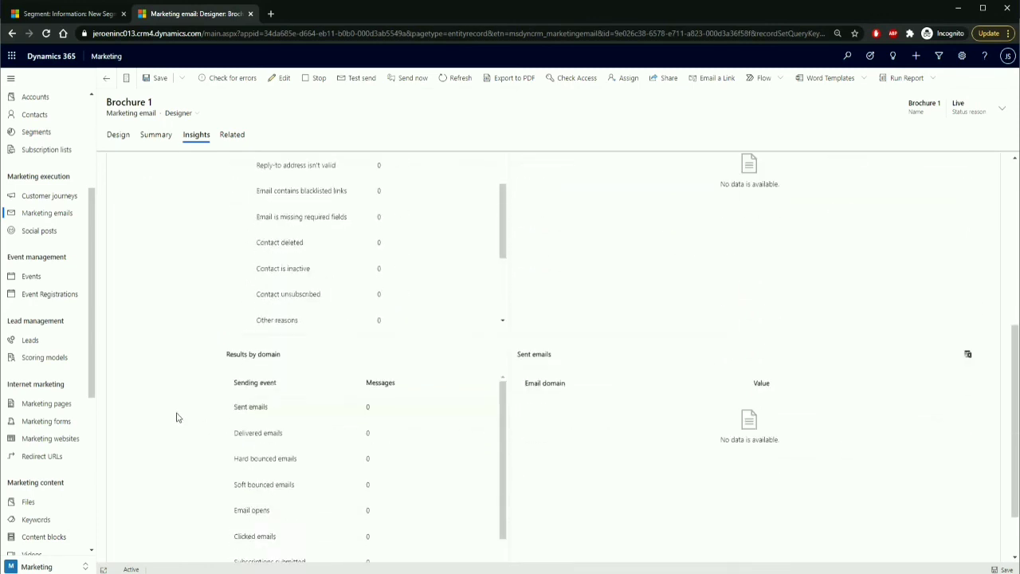